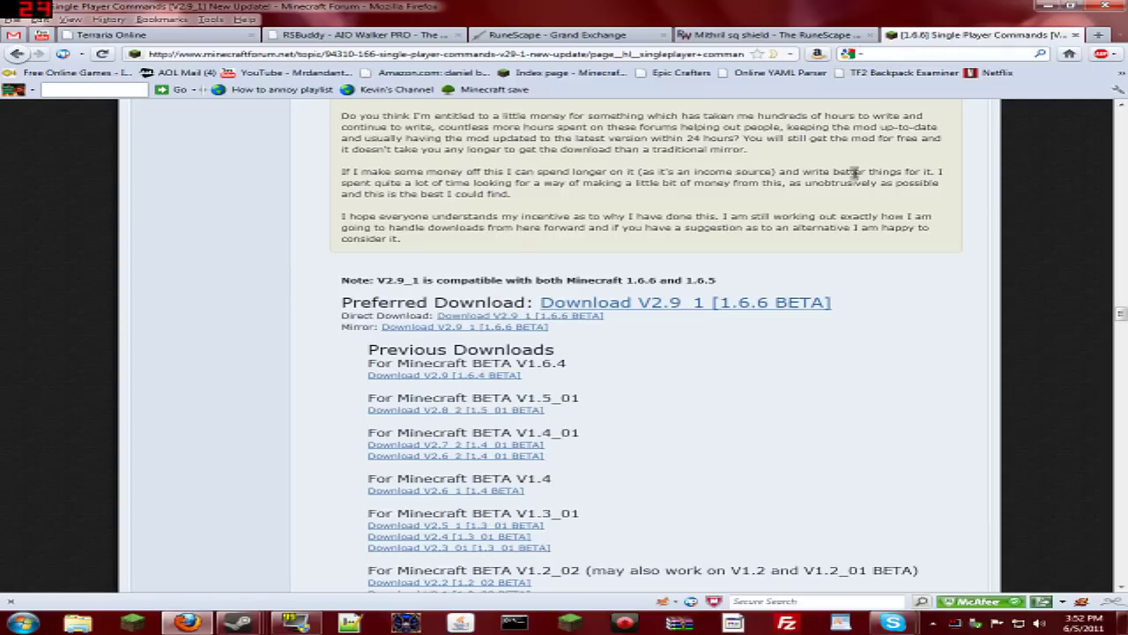
# Download the Single Player Commands V2.9_1 mod for Minecraft 1.6.6 BETA from the forum topic
pyautogui.moveTo(848, 181); pyautogui.dragTo(799, 194)
pyautogui.click(801, 274)
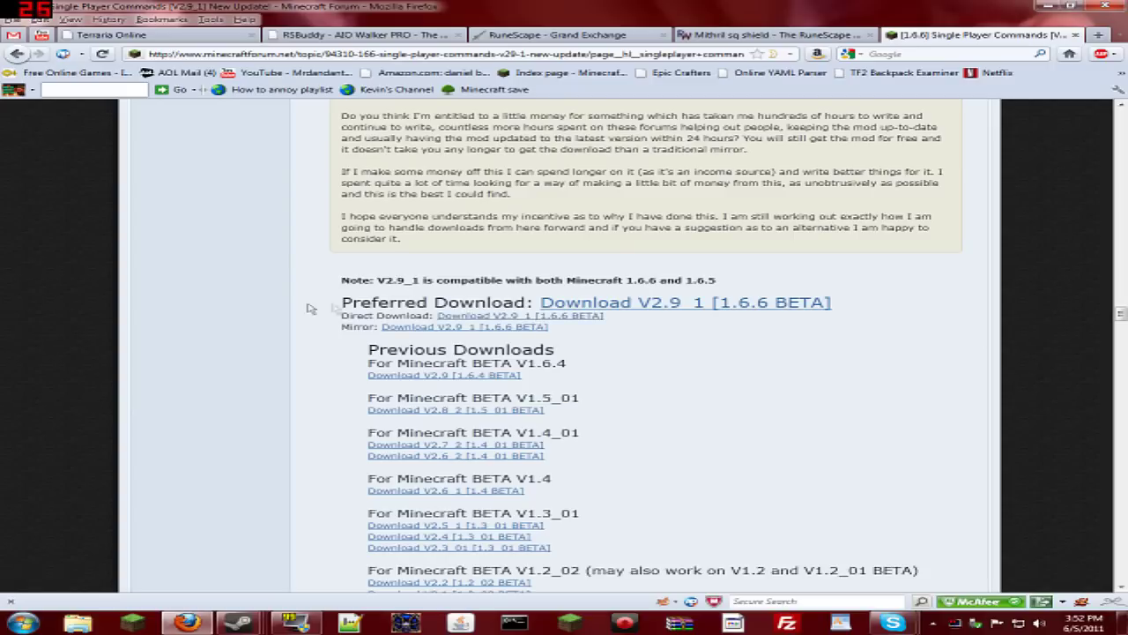
pyautogui.click(345, 306)
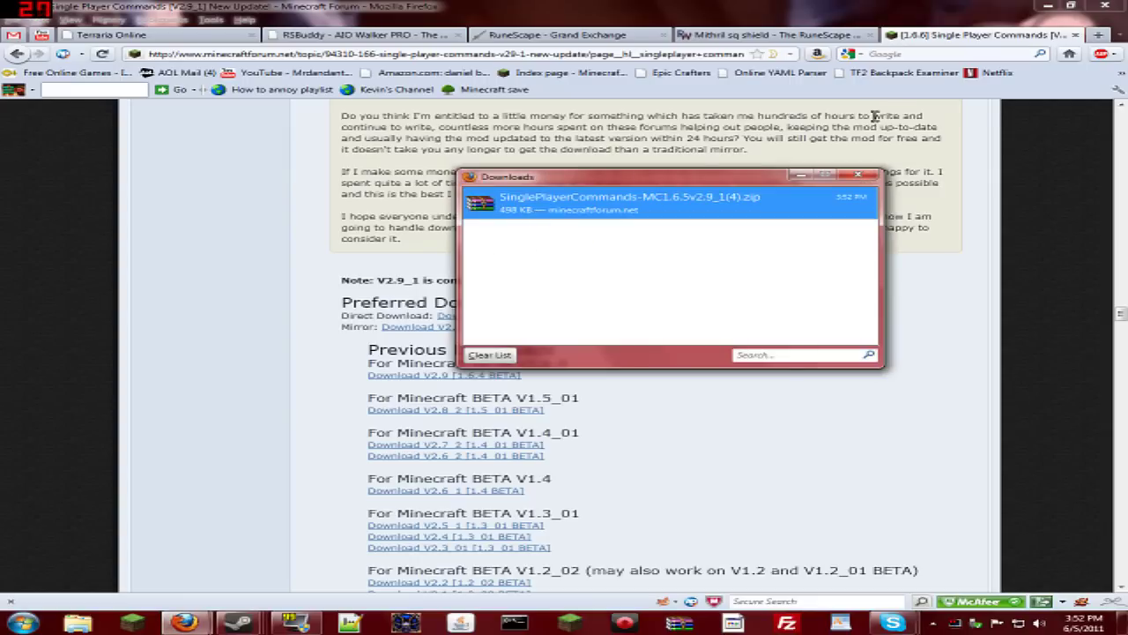
# Place the downloaded SinglePlayerCommands-MC1.6.5v2.9_1(4).zip on the desktop and close the download list and browser
pyautogui.click(1048, 7)
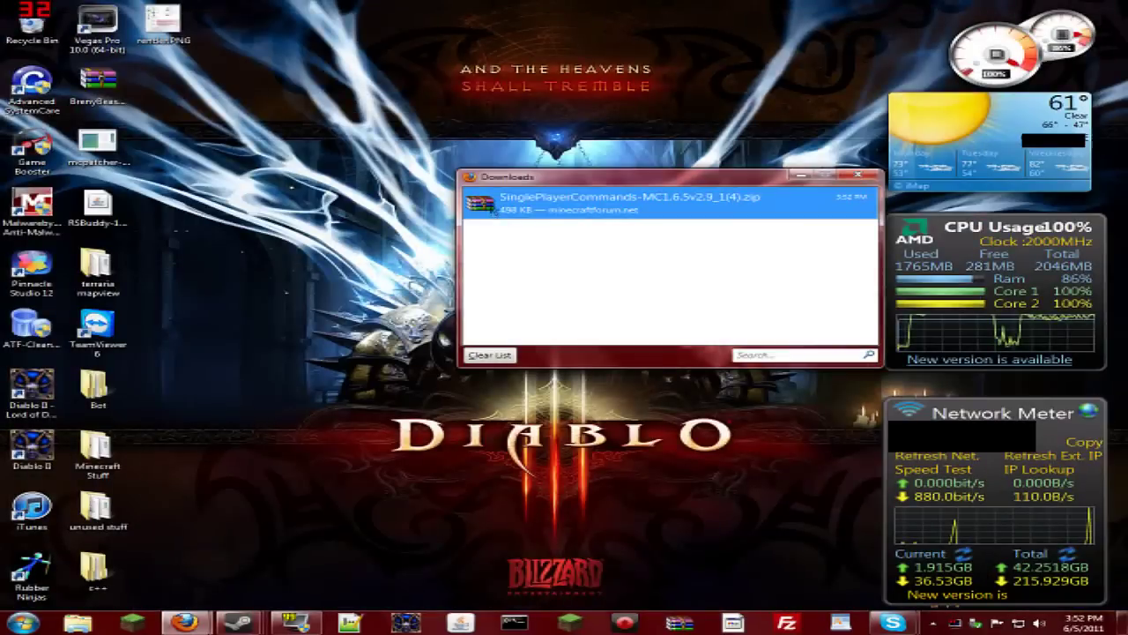
pyautogui.moveTo(491, 207); pyautogui.dragTo(360, 163)
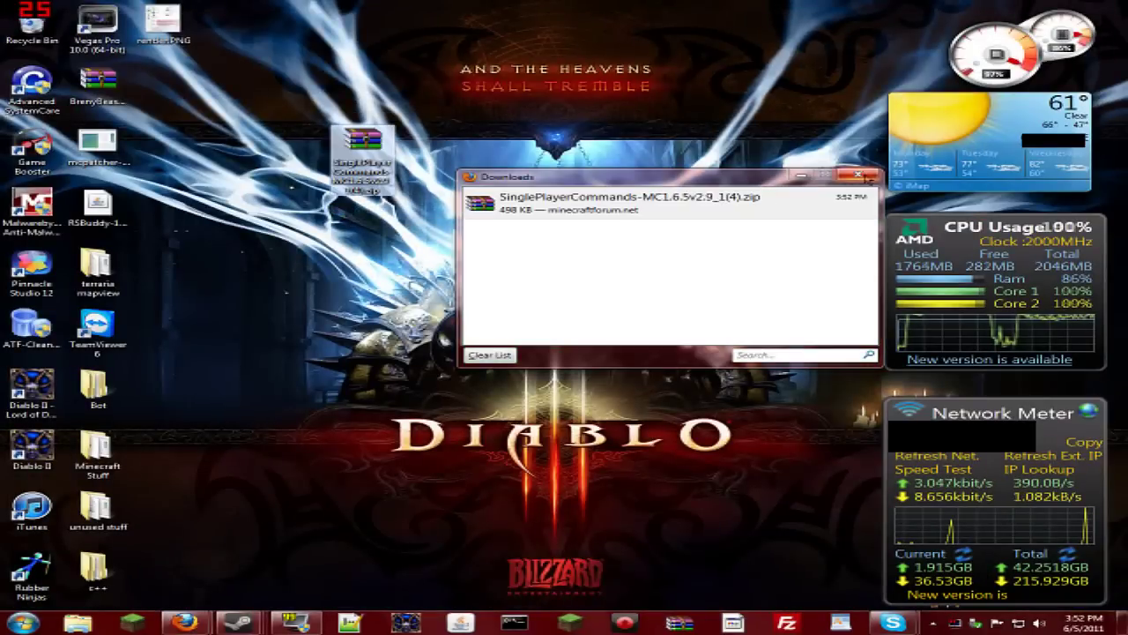
pyautogui.click(860, 176)
pyautogui.rightClick(185, 622)
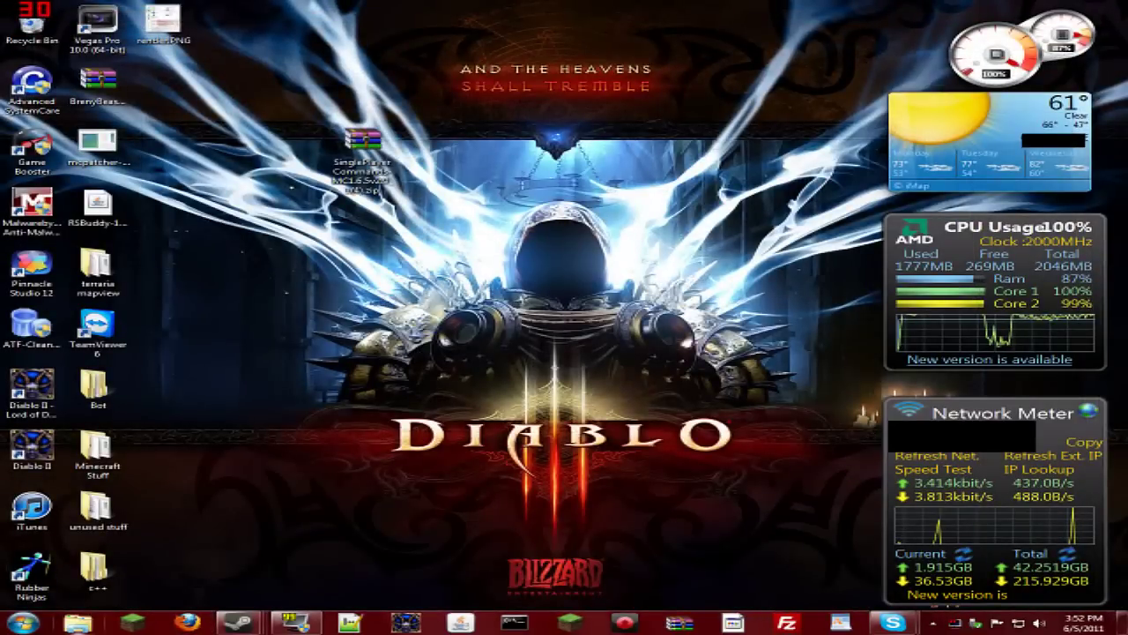
# Open the Roaming application data folder by running %appdata% from the Run dialog
pyautogui.rightClick(78, 622)
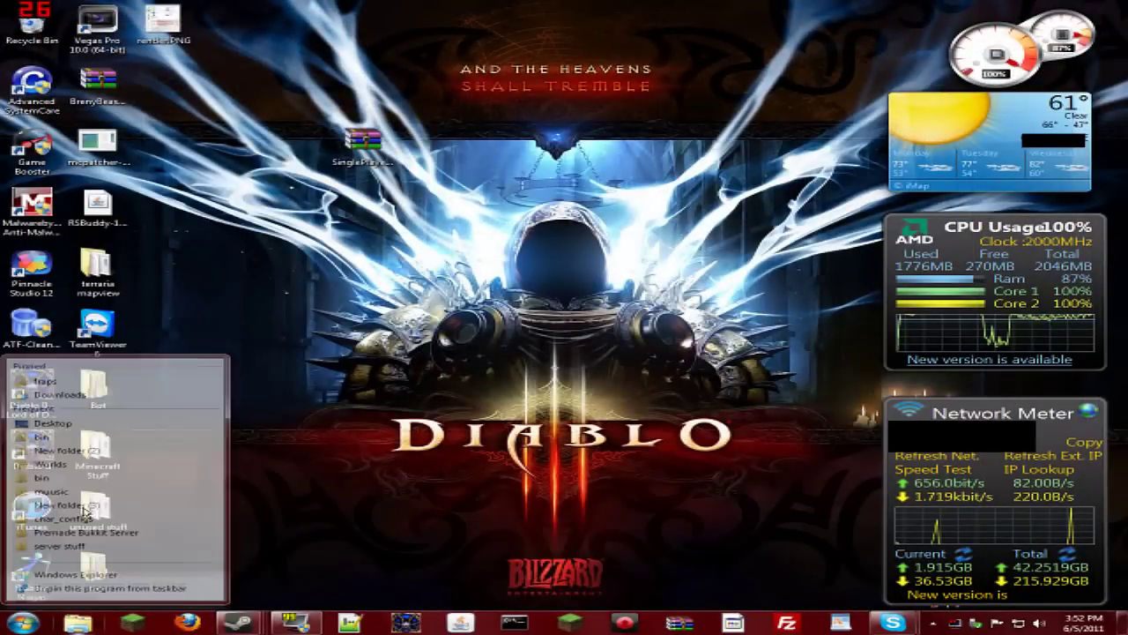
pyautogui.click(75, 440)
pyautogui.click(24, 622)
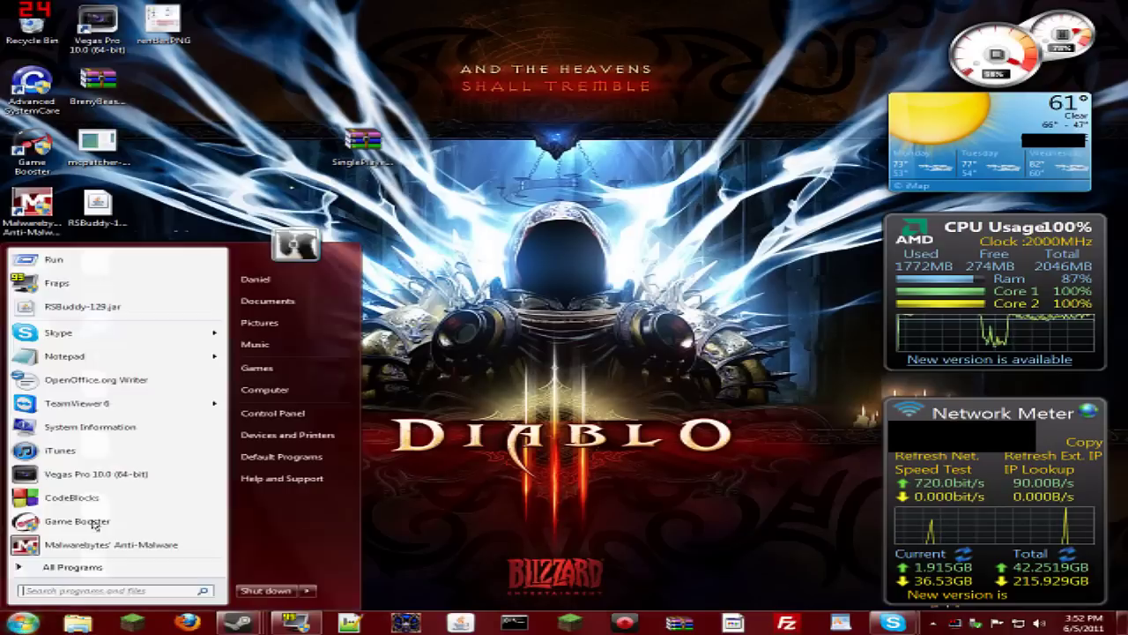
pyautogui.click(137, 591)
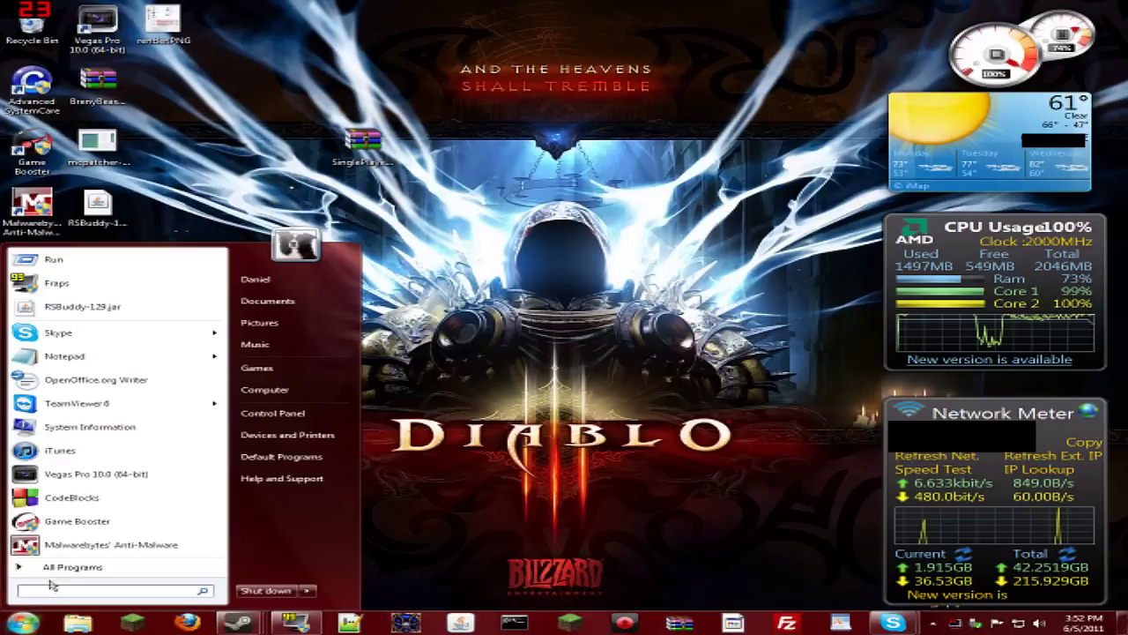
pyautogui.write('run')
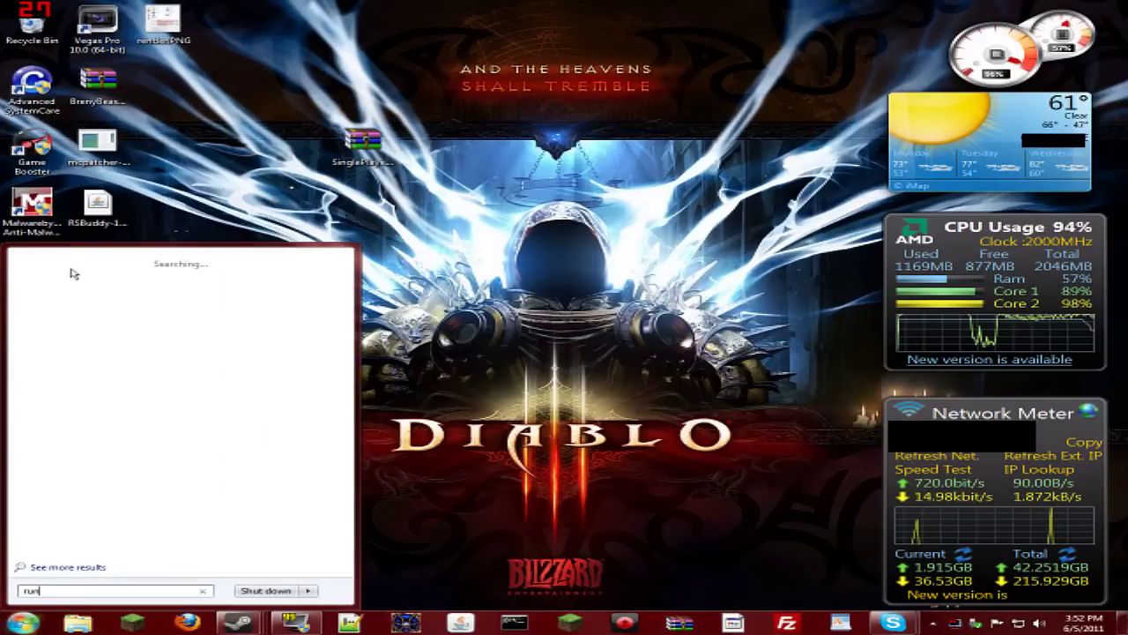
pyautogui.click(40, 282)
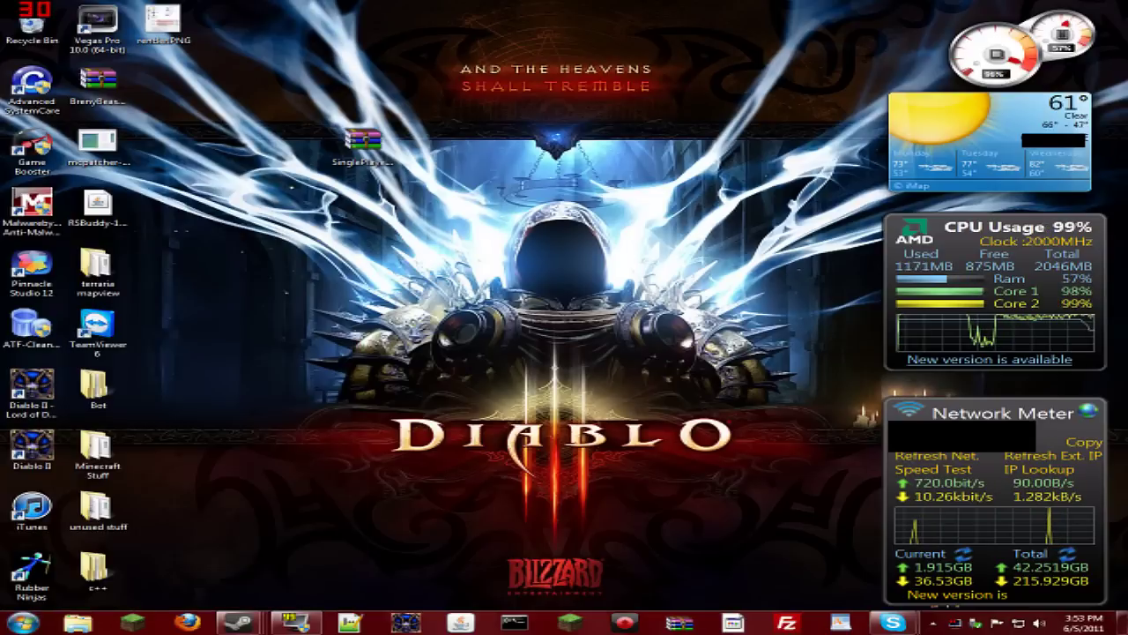
pyautogui.click(93, 543)
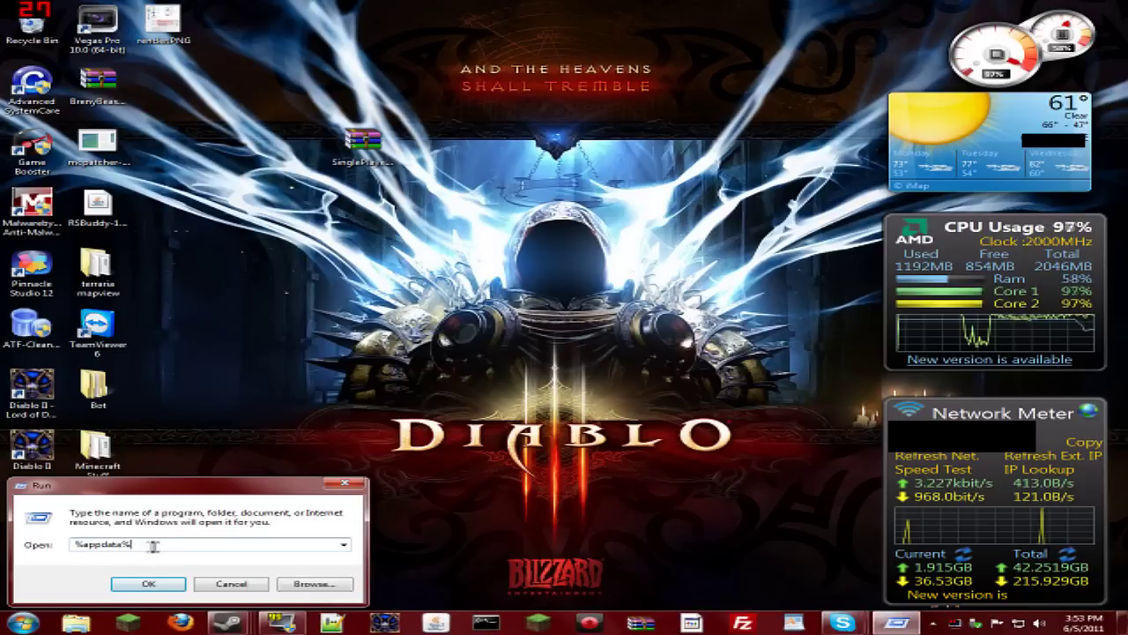
pyautogui.click(148, 583)
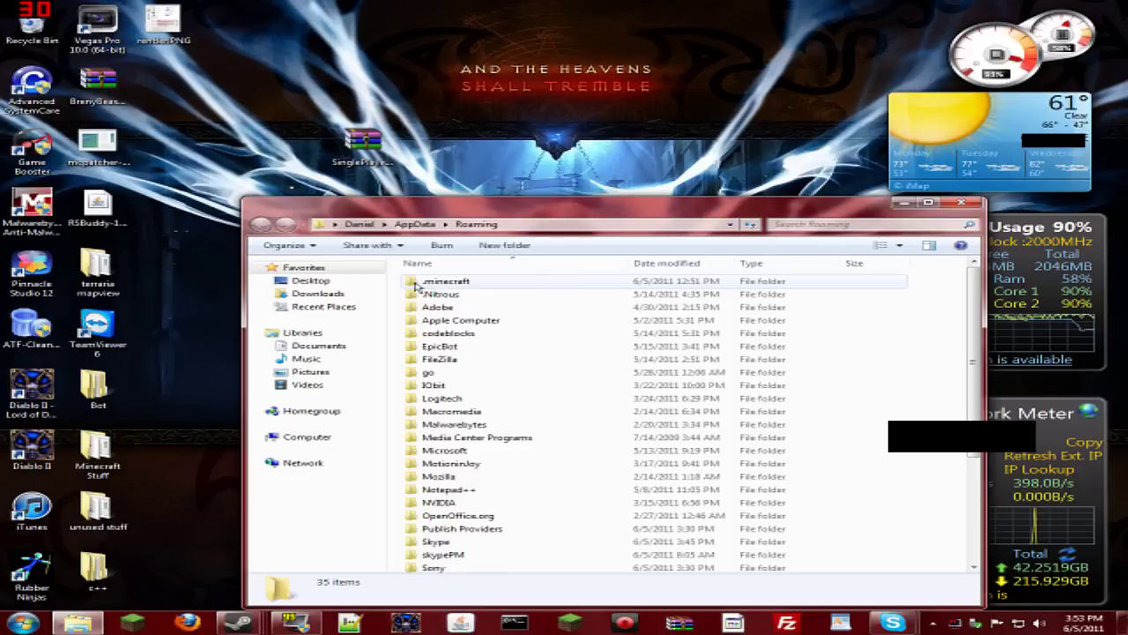
# Open the bin folder inside the .minecraft folder
pyautogui.doubleClick(432, 281)
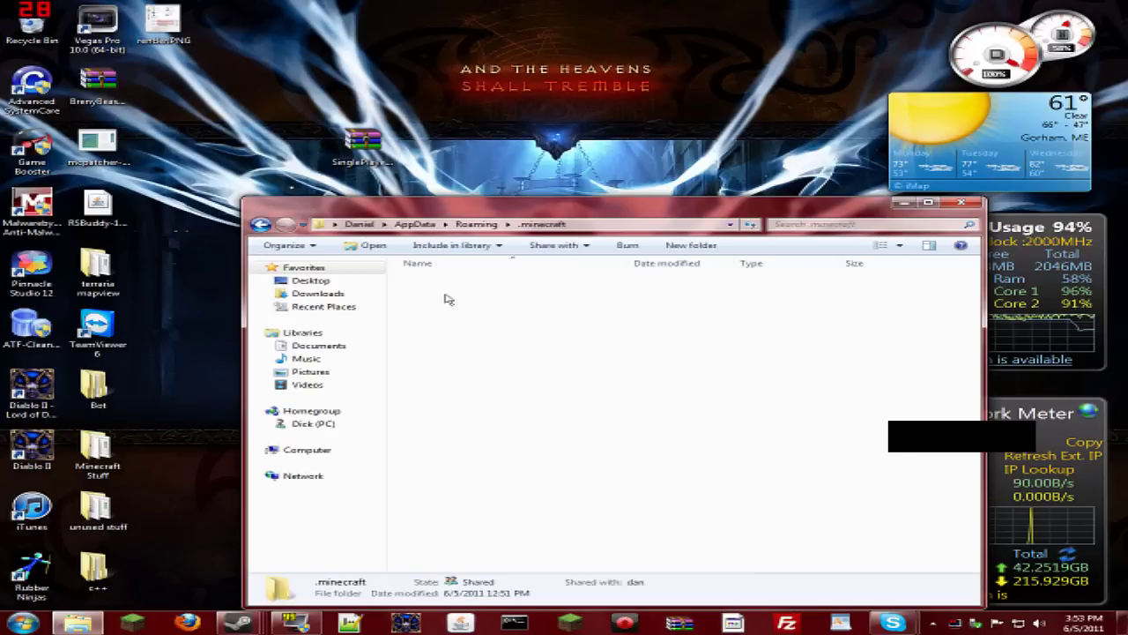
pyautogui.click(447, 282)
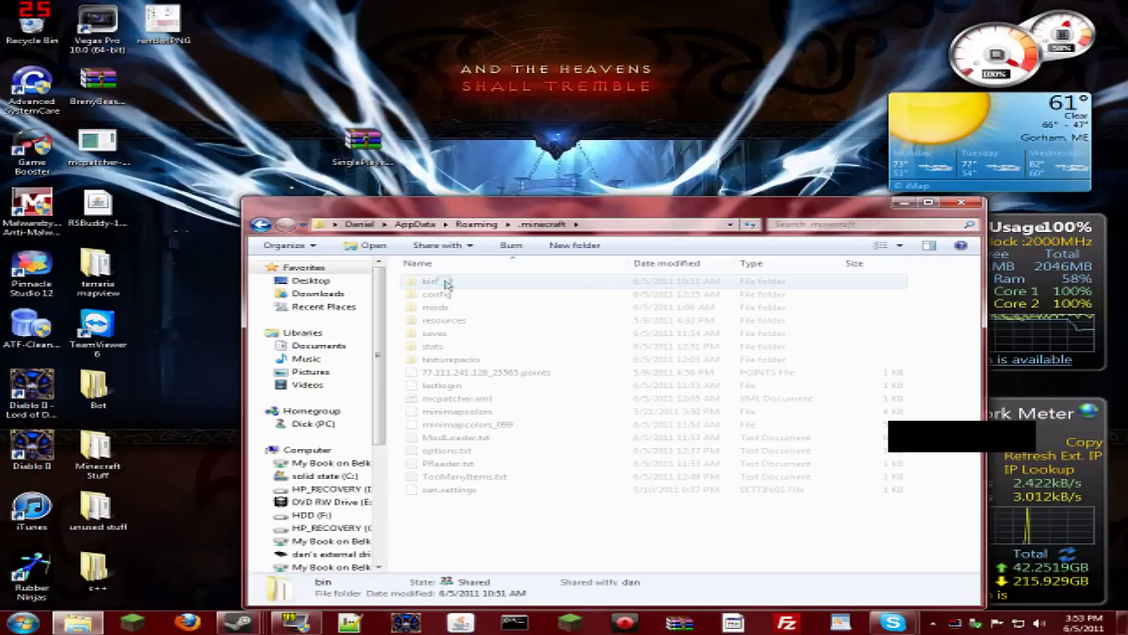
pyautogui.doubleClick(445, 283)
pyautogui.click(447, 361)
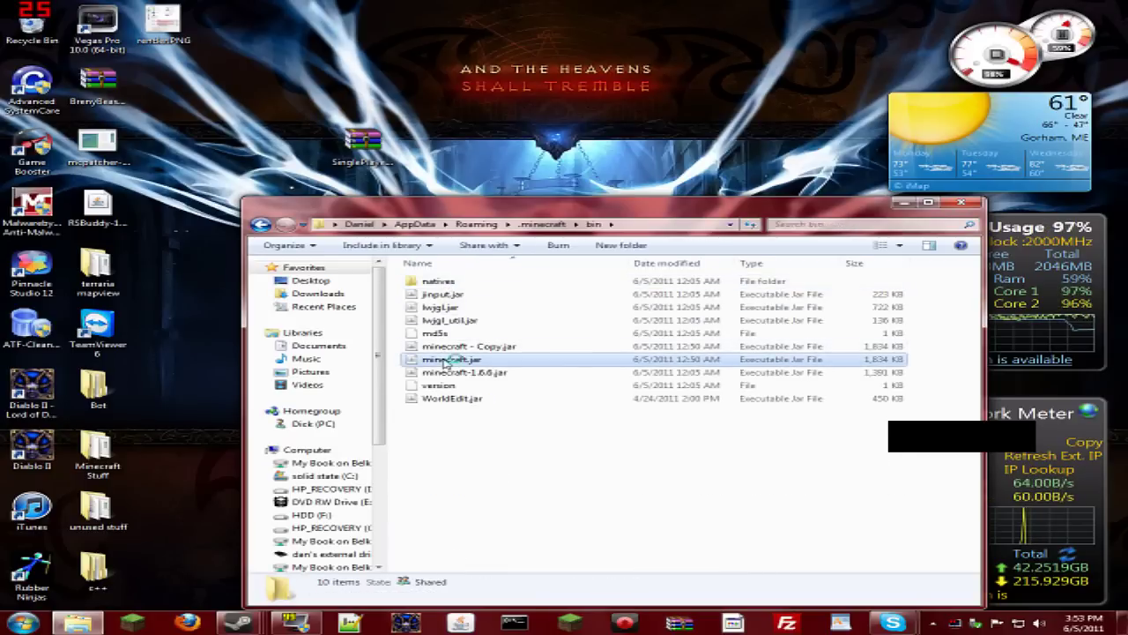
pyautogui.rightClick(447, 361)
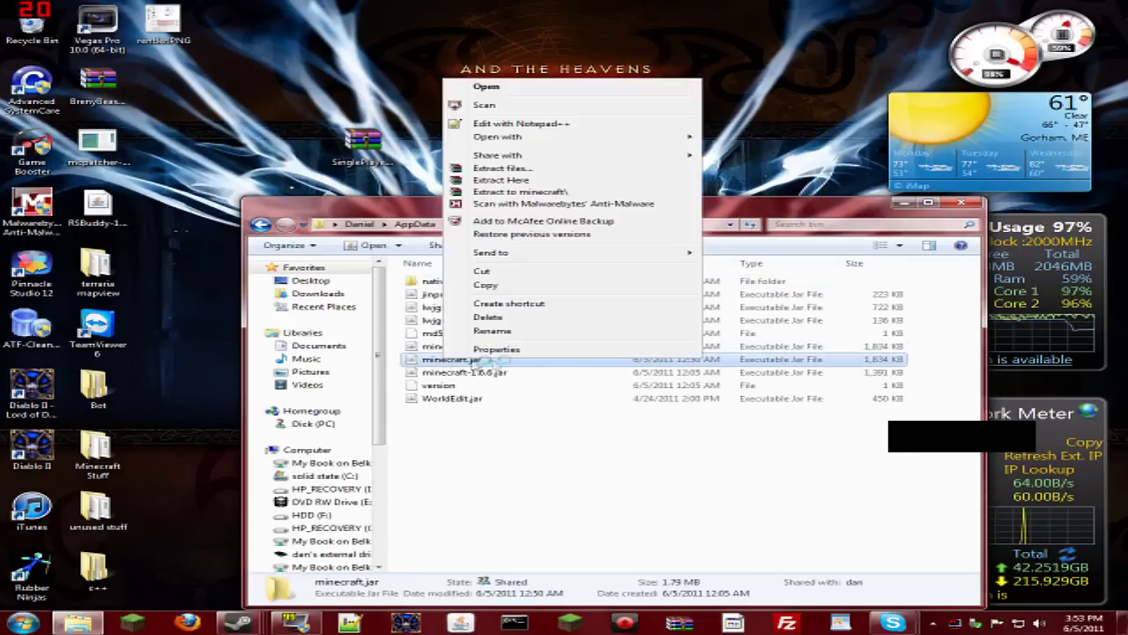
pyautogui.click(515, 483)
pyautogui.rightClick(479, 345)
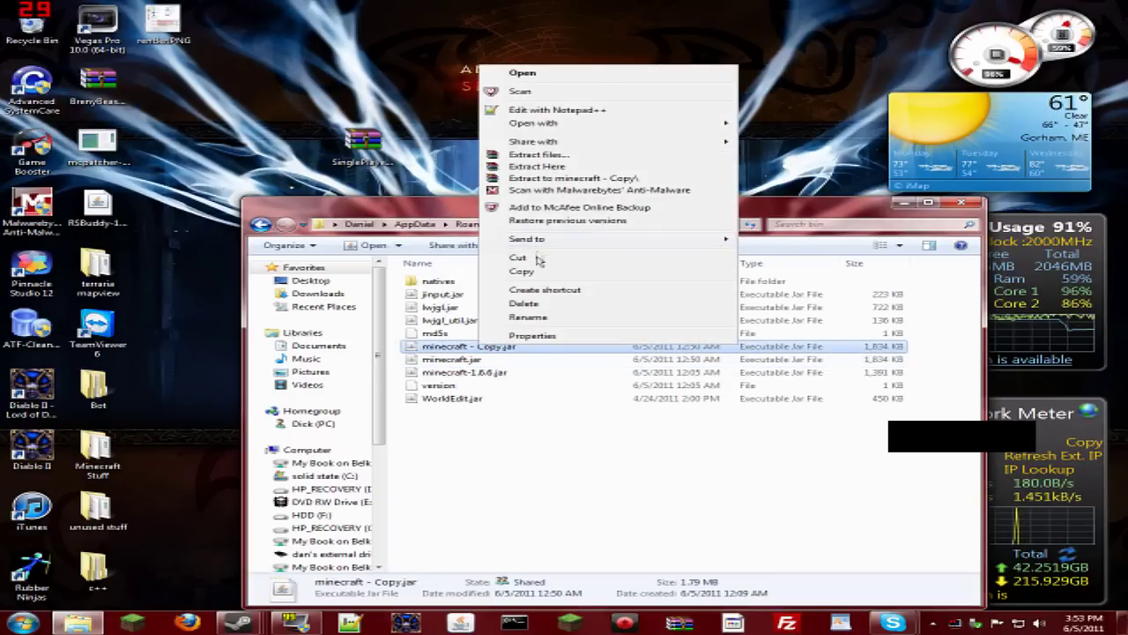
pyautogui.click(460, 361)
pyautogui.rightClick(473, 360)
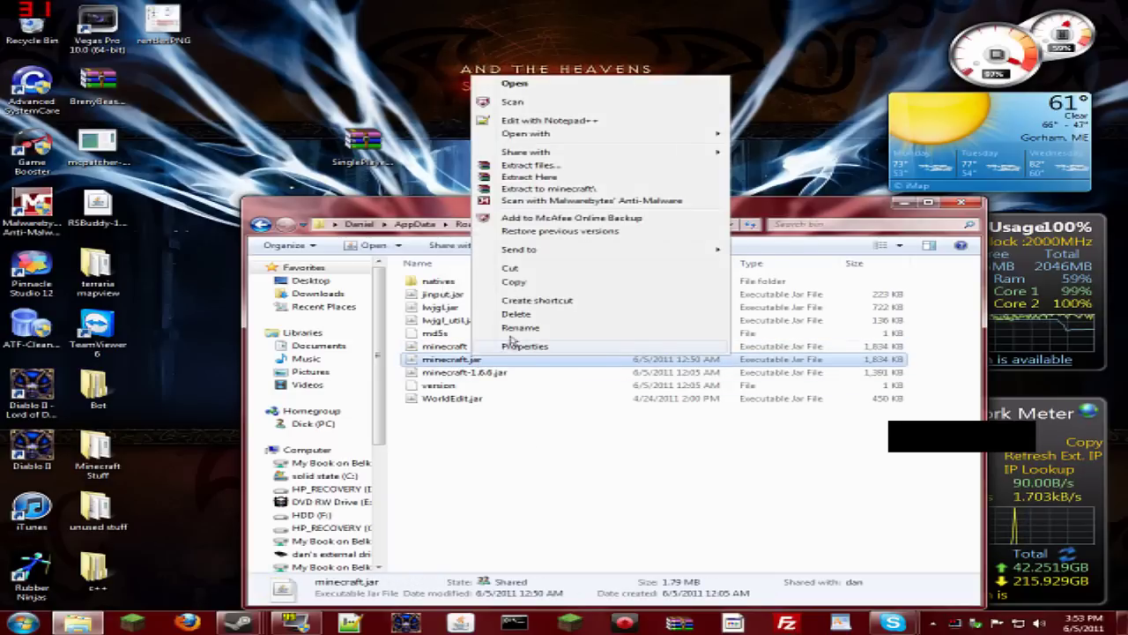
pyautogui.click(521, 428)
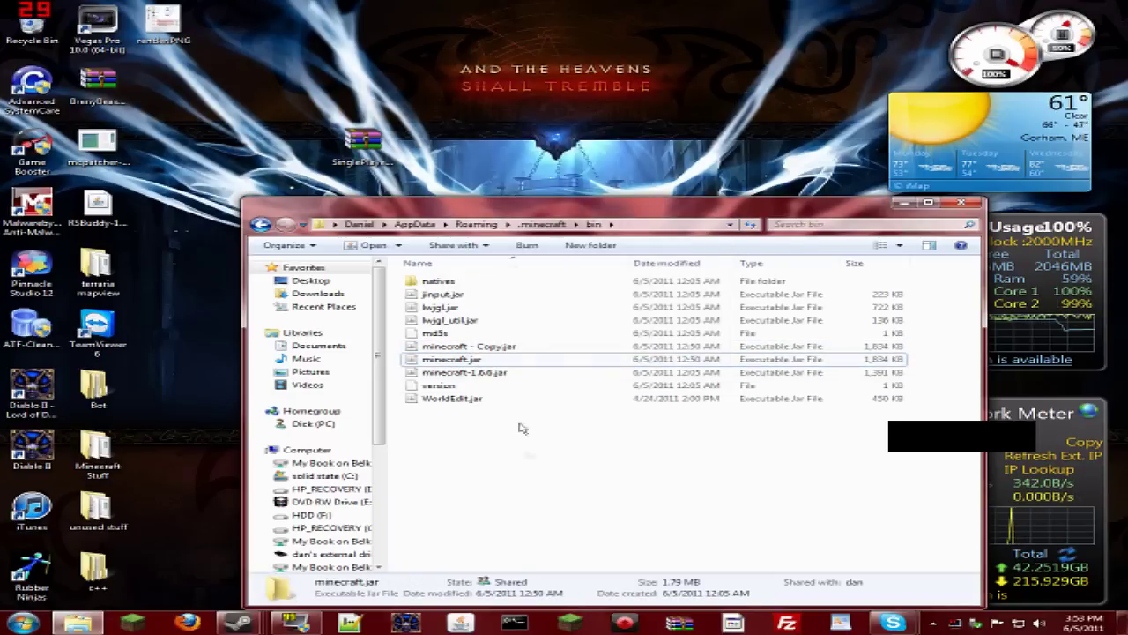
# Delete the duplicate file minecraft - Copy.jar from the bin folder
pyautogui.click(494, 348)
pyautogui.rightClick(498, 348)
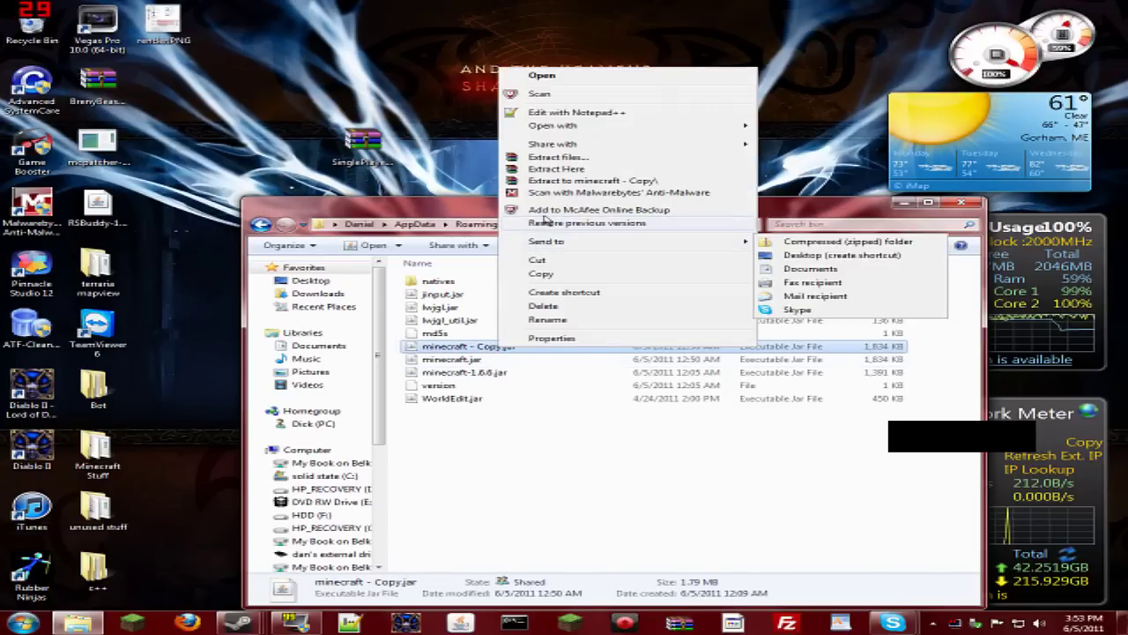
pyautogui.click(565, 309)
pyautogui.click(713, 361)
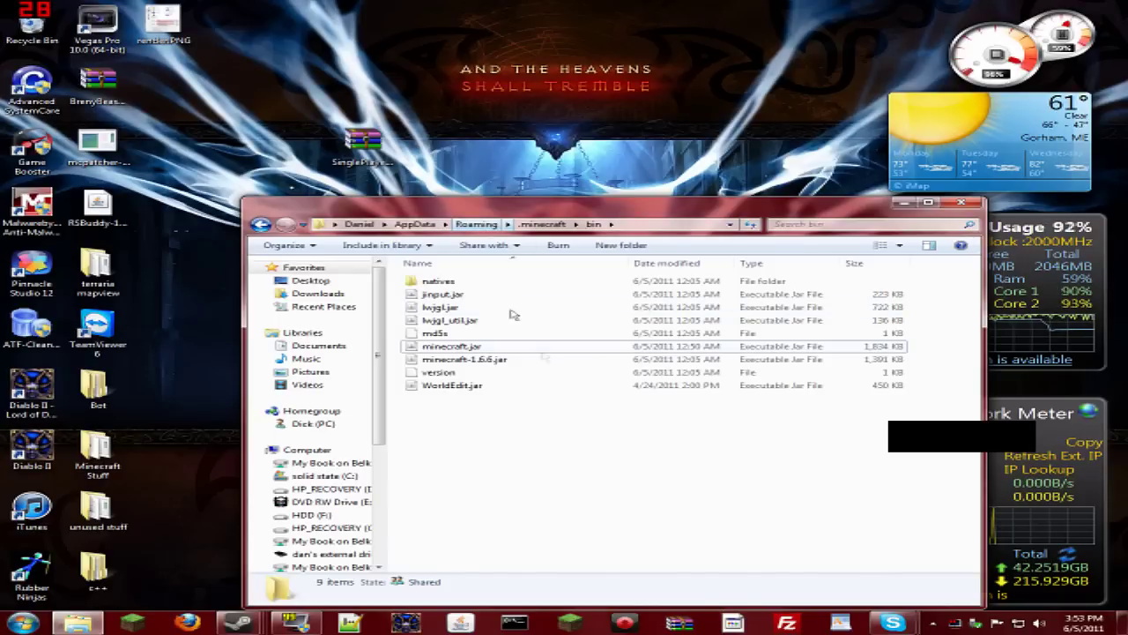
# Open minecraft.jar with WinRAR archiver and dismiss the licence purchase notice
pyautogui.rightClick(484, 345)
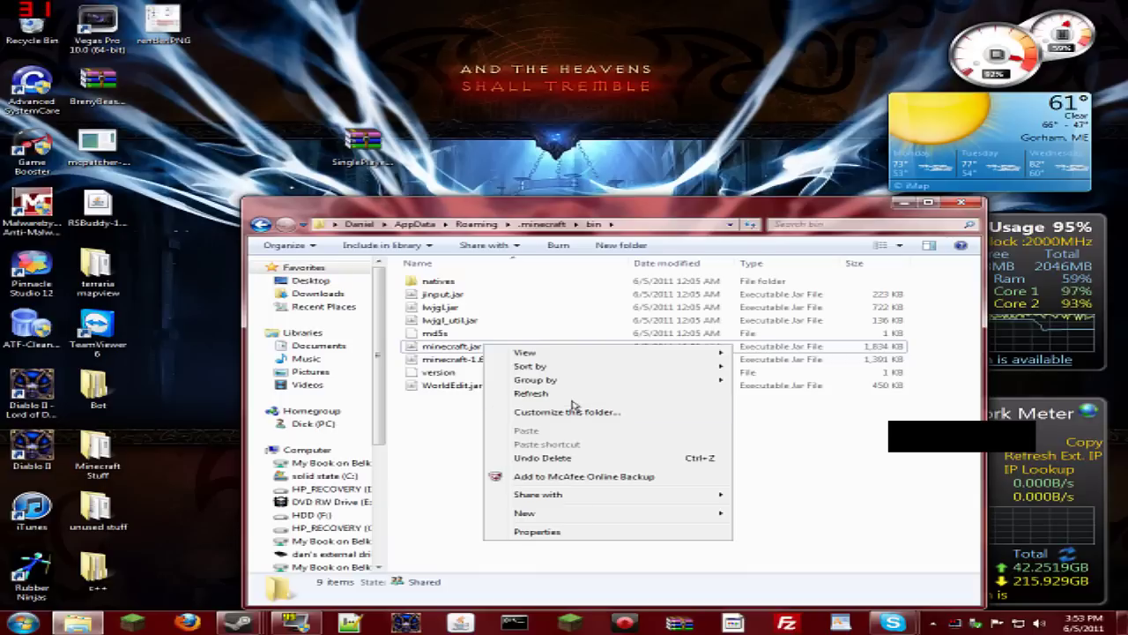
pyautogui.click(441, 346)
pyautogui.rightClick(434, 349)
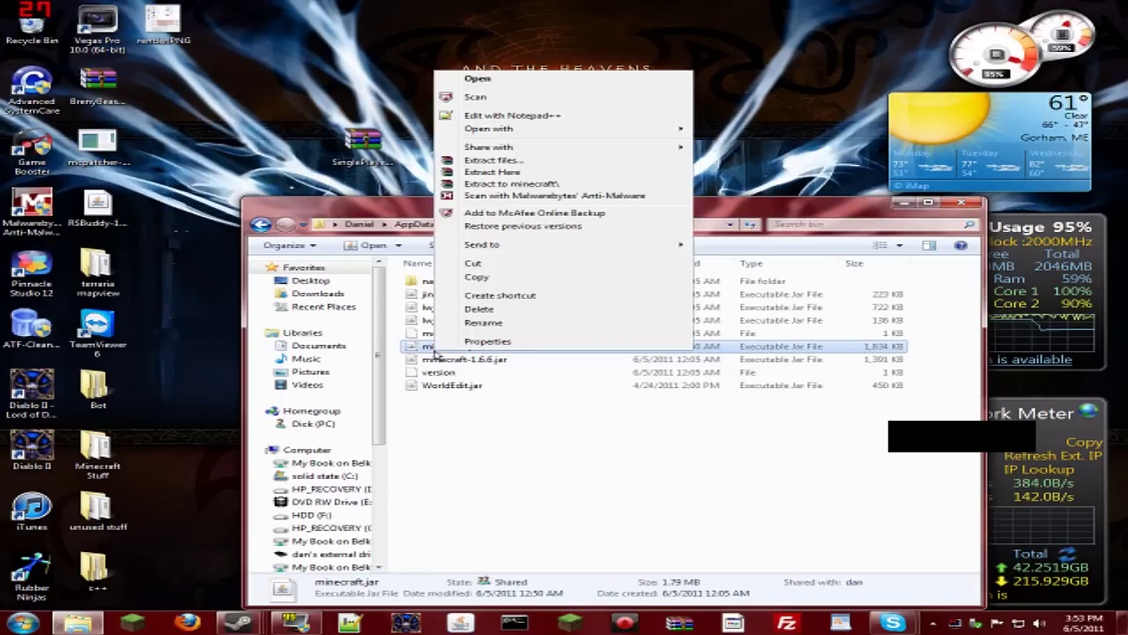
pyautogui.moveTo(523, 132)
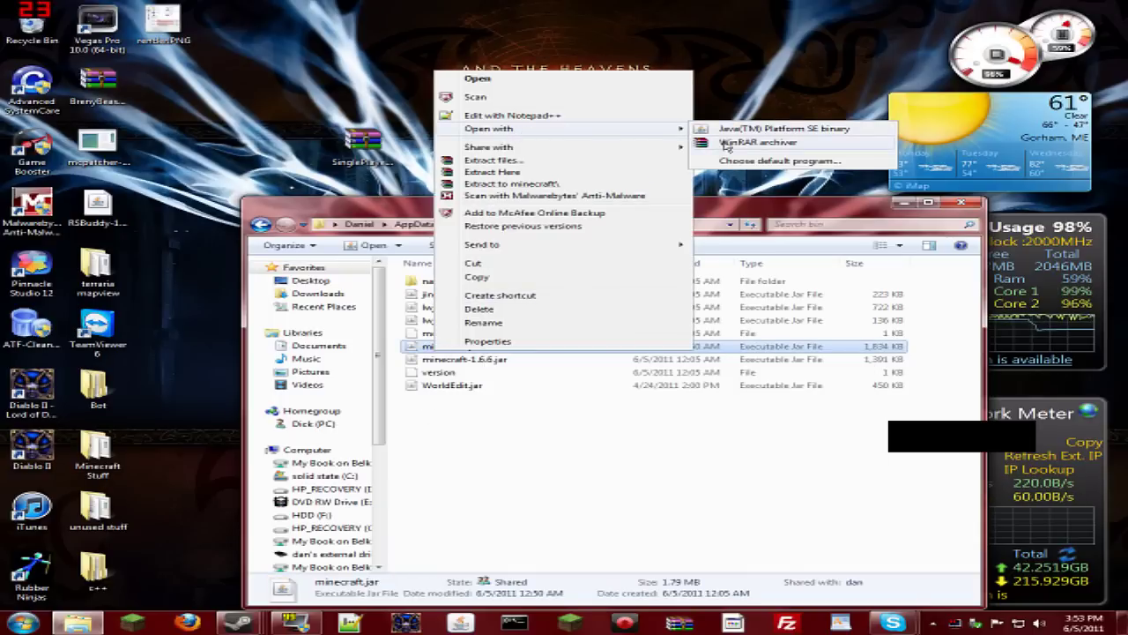
pyautogui.click(756, 142)
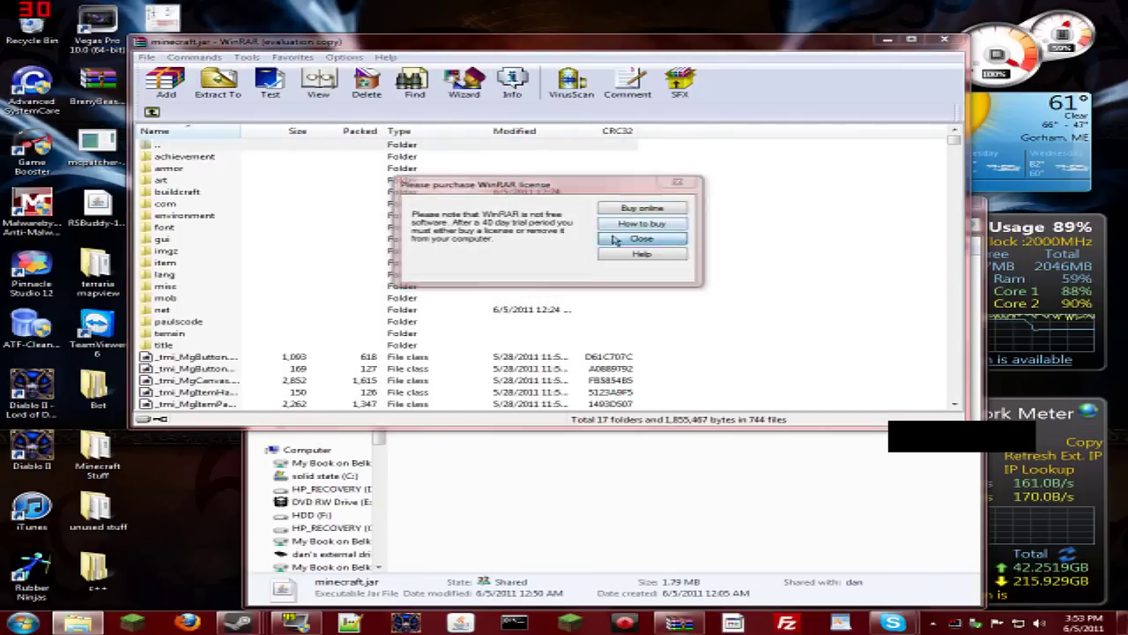
pyautogui.click(641, 238)
# Open the SinglePlayerCommands zip from the desktop in WinRAR and arrange both archive windows so their file lists are accessible
pyautogui.moveTo(388, 41); pyautogui.dragTo(388, 163)
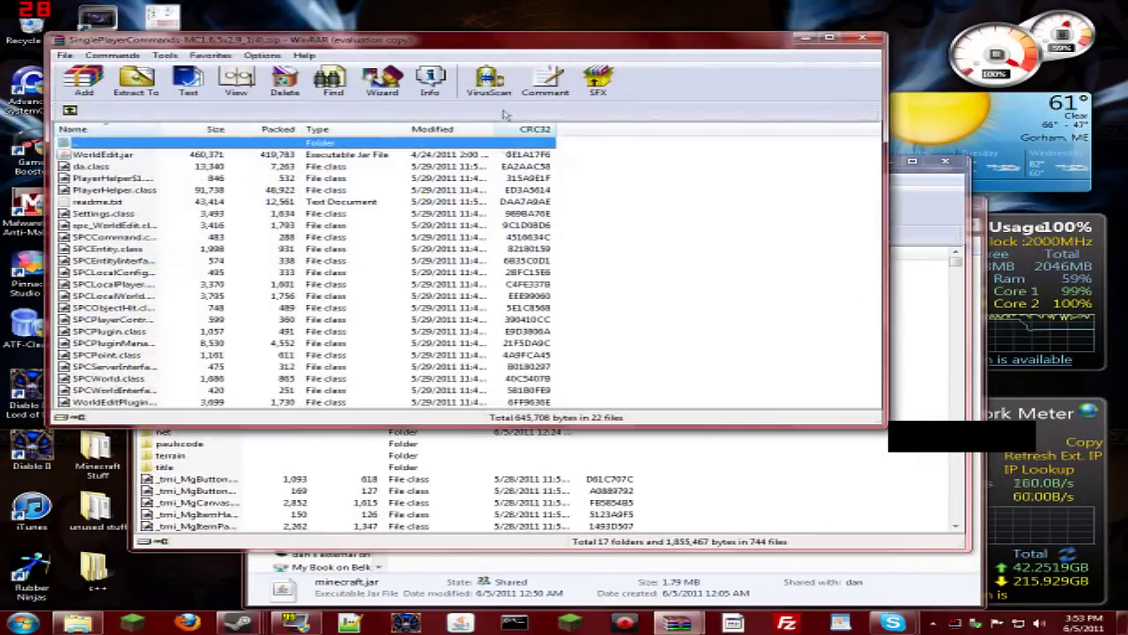
pyautogui.click(561, 237)
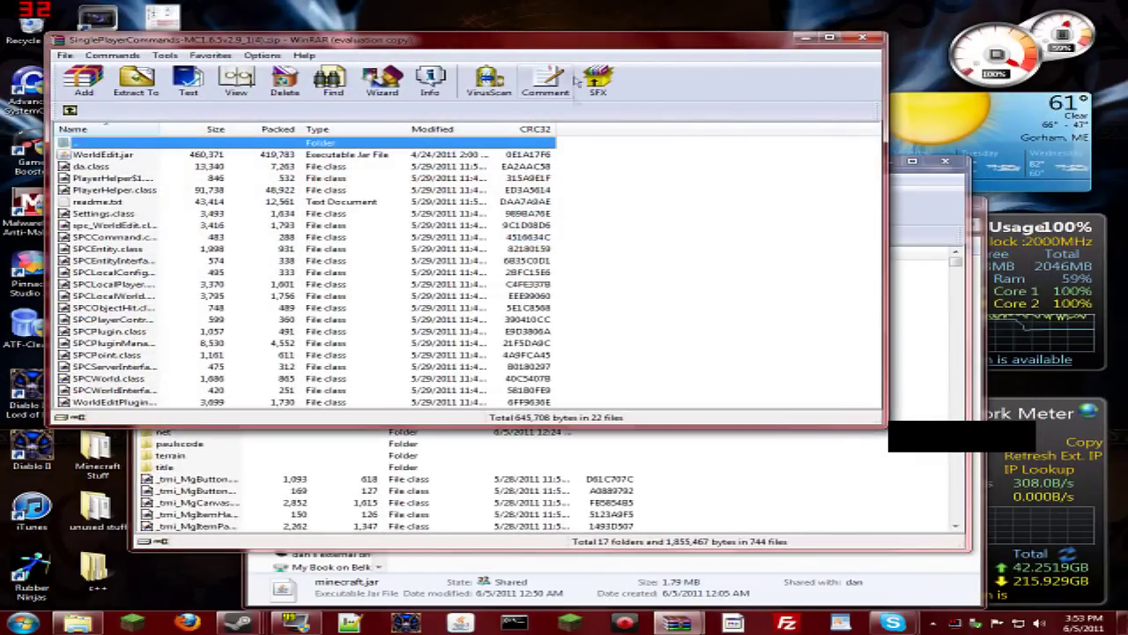
pyautogui.moveTo(503, 40); pyautogui.dragTo(800, 87)
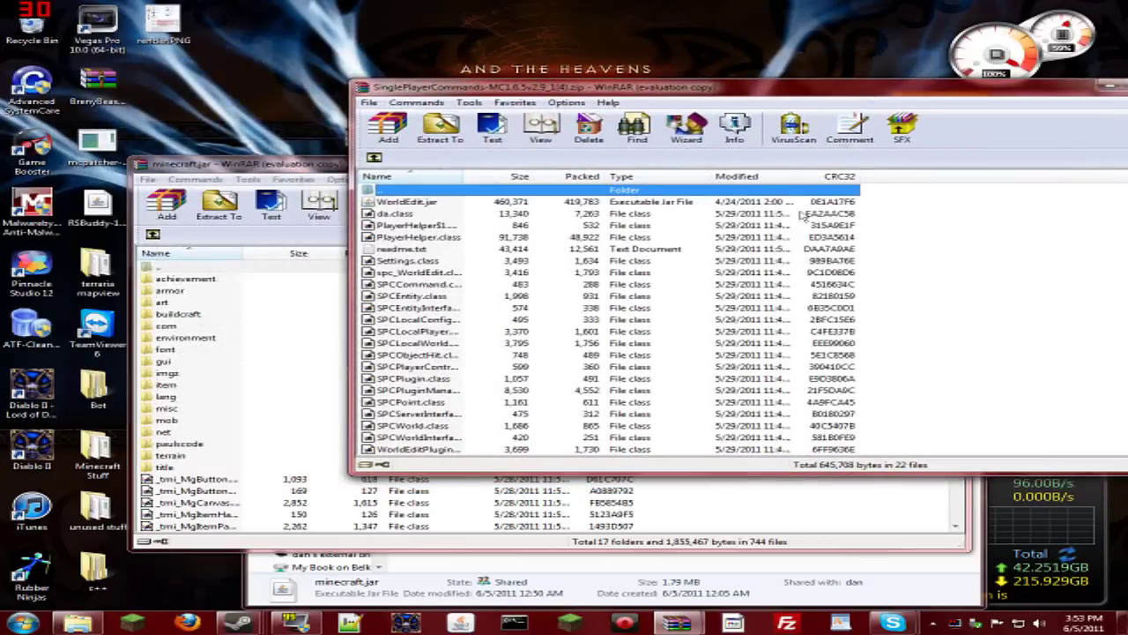
# Select every file except WorldEdit.jar in the SinglePlayerCommands archive and clear the selection again
pyautogui.click(991, 374)
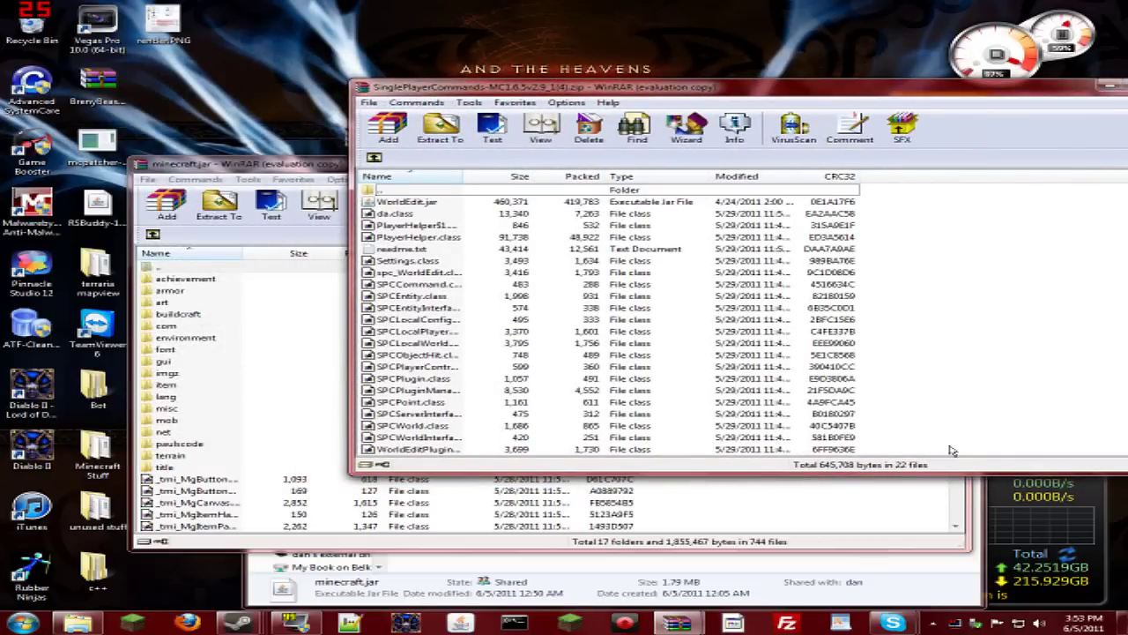
pyautogui.moveTo(958, 452); pyautogui.dragTo(413, 204)
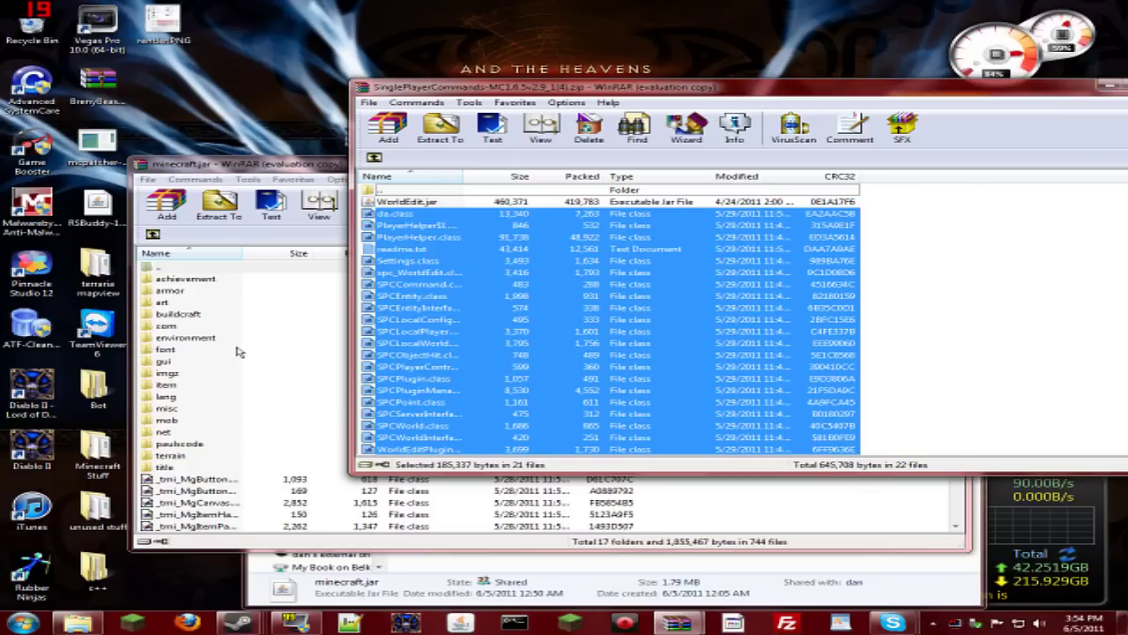
pyautogui.click(990, 312)
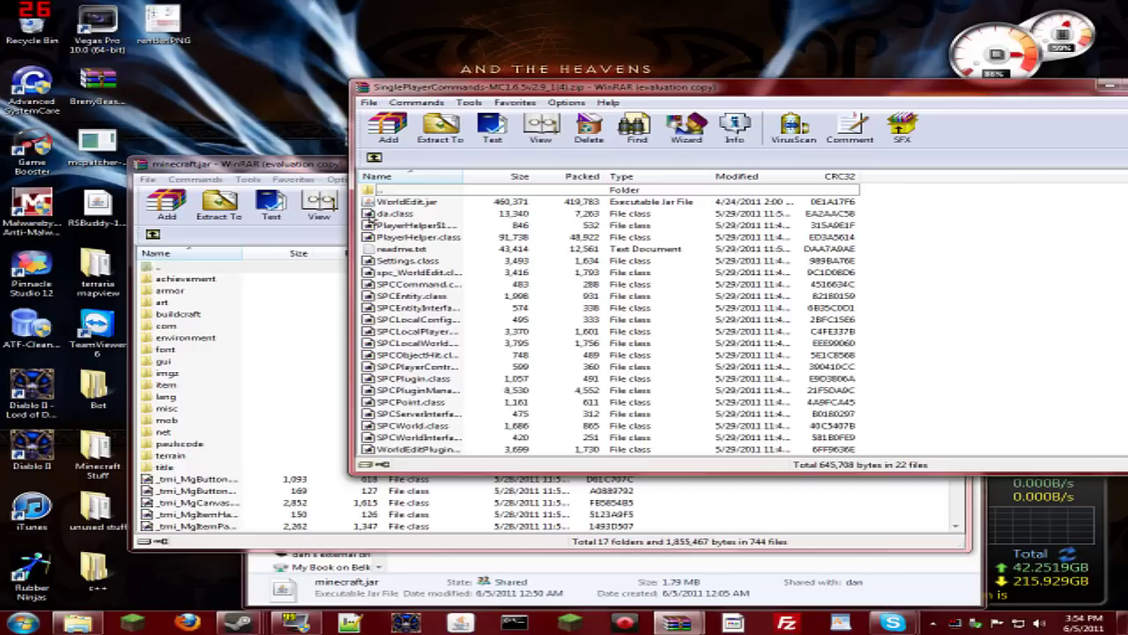
# Close the minecraft.jar archive and move the SinglePlayerCommands archive window aside to expose the bin folder's files
pyautogui.click(313, 165)
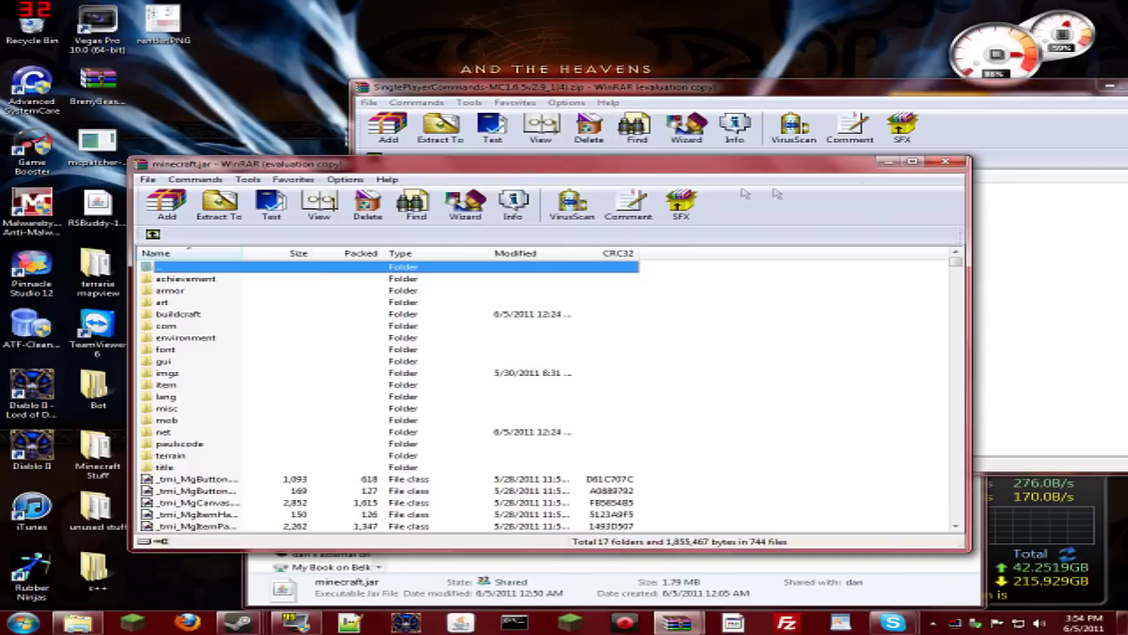
pyautogui.click(946, 162)
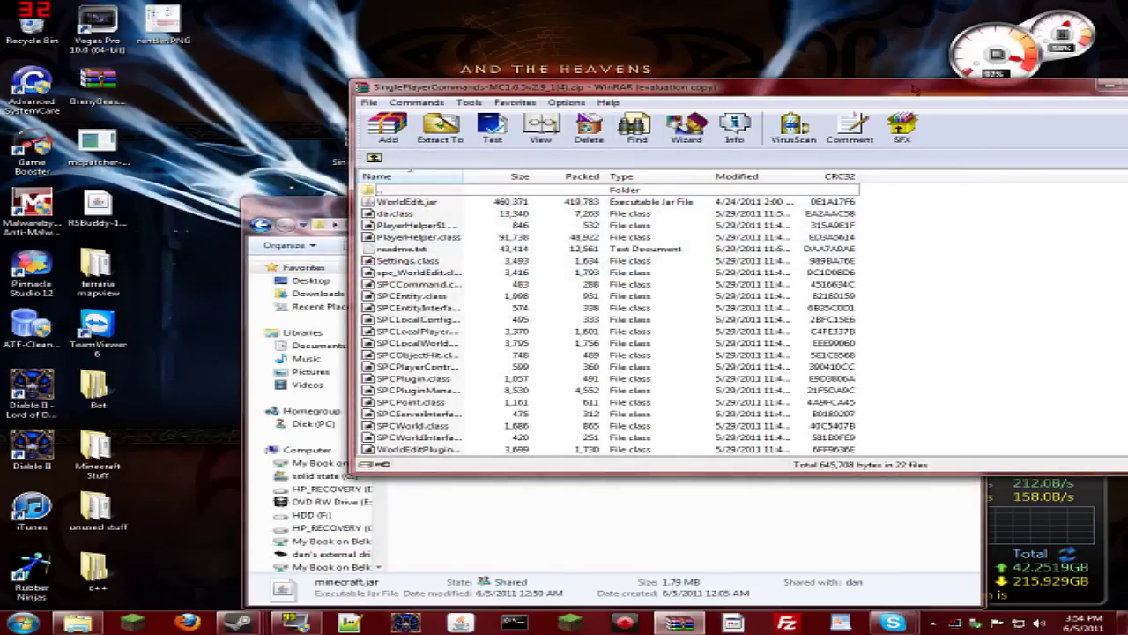
pyautogui.moveTo(761, 90); pyautogui.dragTo(1014, 108)
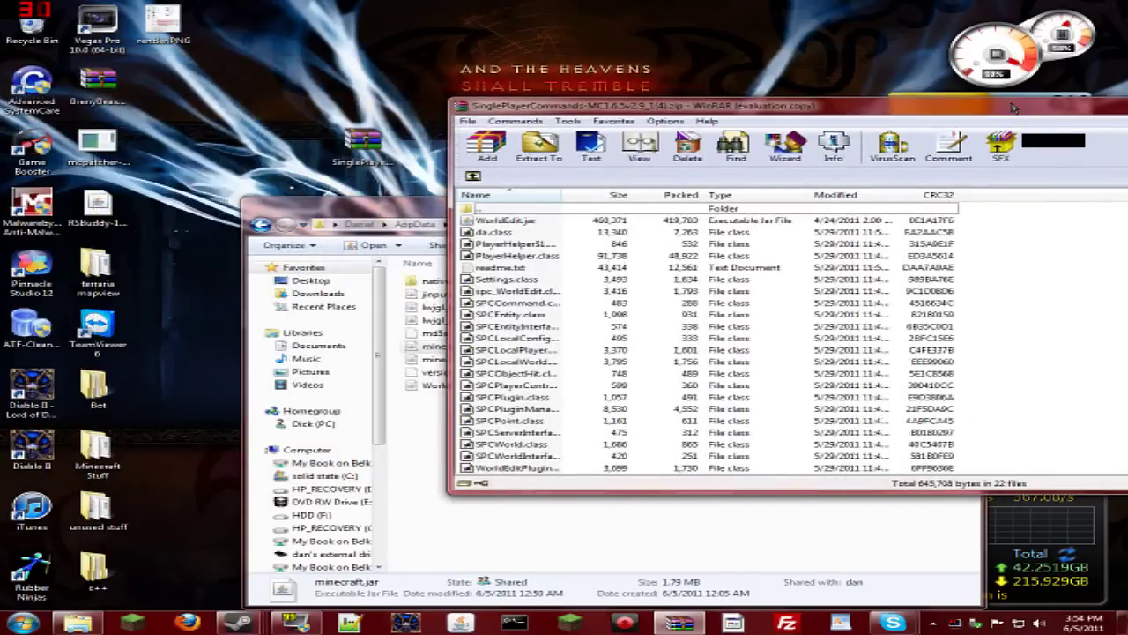
pyautogui.moveTo(753, 118); pyautogui.dragTo(840, 129)
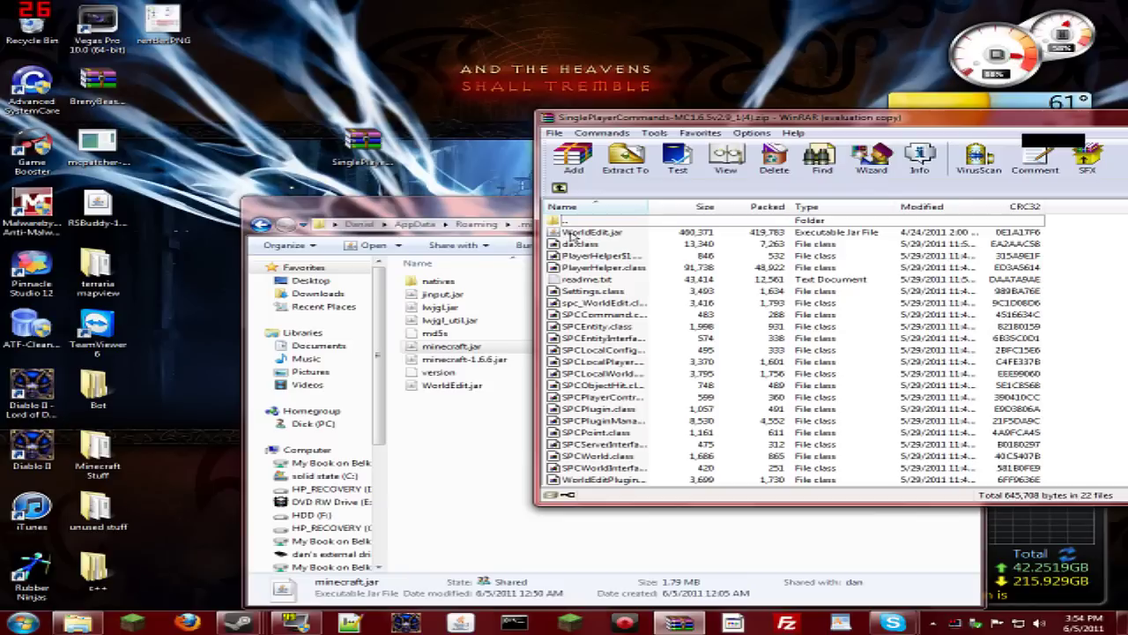
# Try to copy WorldEdit.jar from the SinglePlayerCommands archive into the bin folder and select WorldEdit.jar there
pyautogui.click(582, 232)
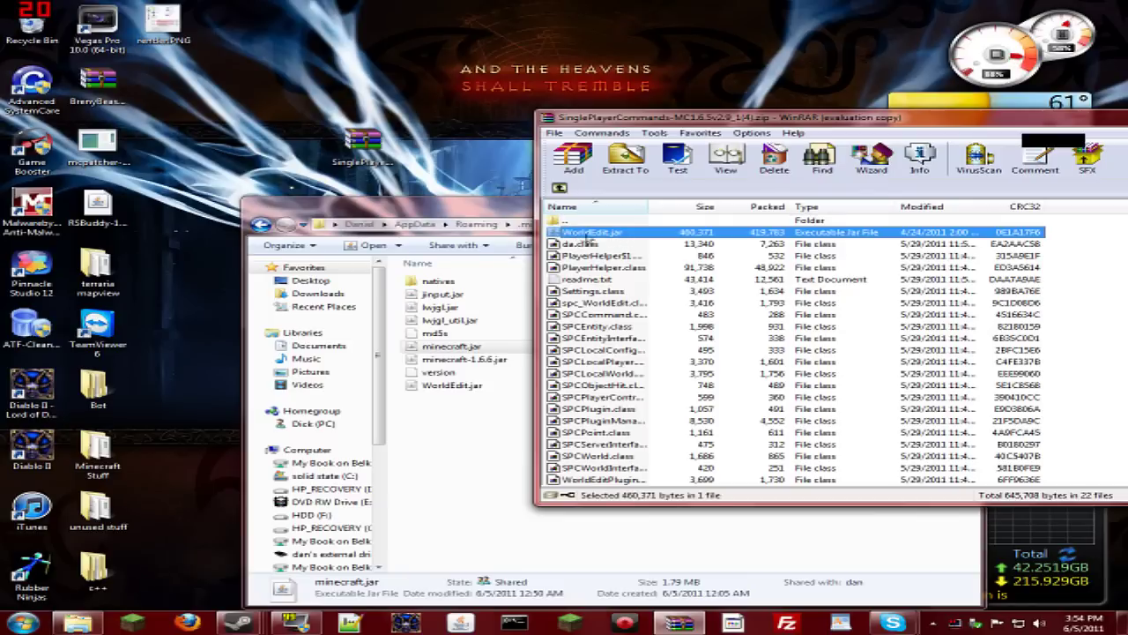
pyautogui.moveTo(589, 238); pyautogui.dragTo(465, 348)
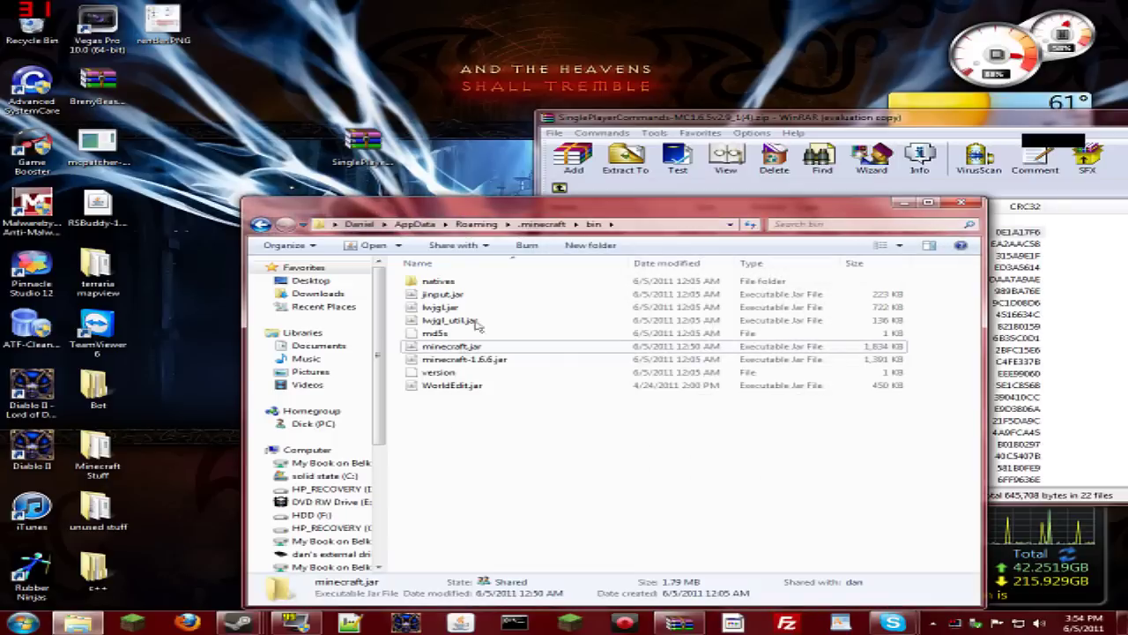
pyautogui.click(445, 386)
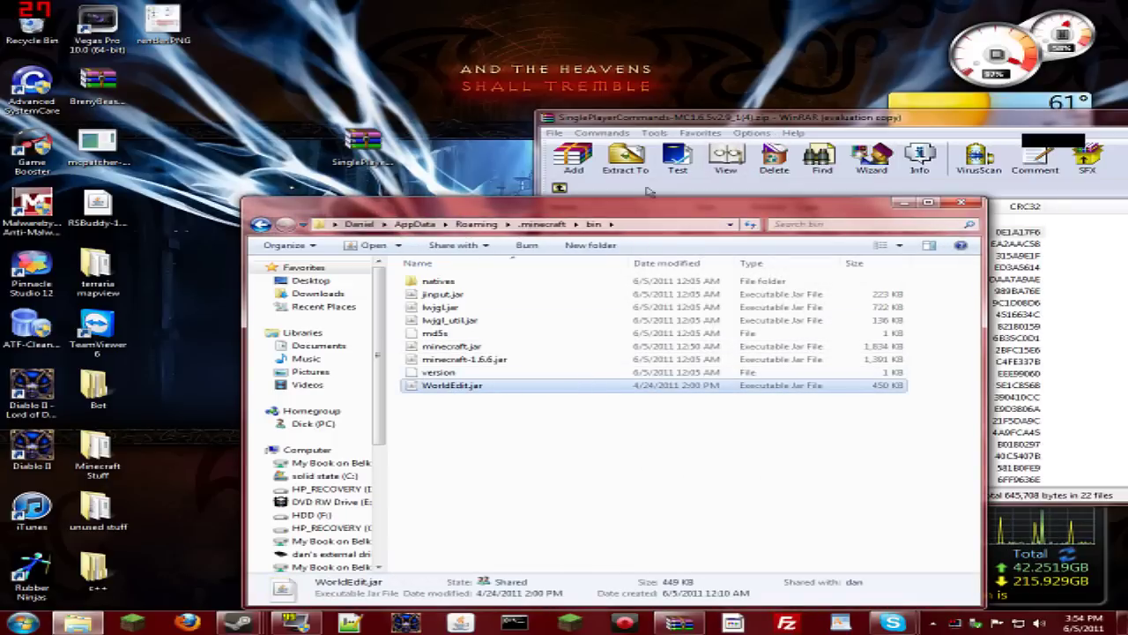
# Close the SinglePlayerCommands archive and the bin folder window
pyautogui.moveTo(718, 122); pyautogui.dragTo(508, 121)
pyautogui.moveTo(1076, 124); pyautogui.dragTo(923, 123)
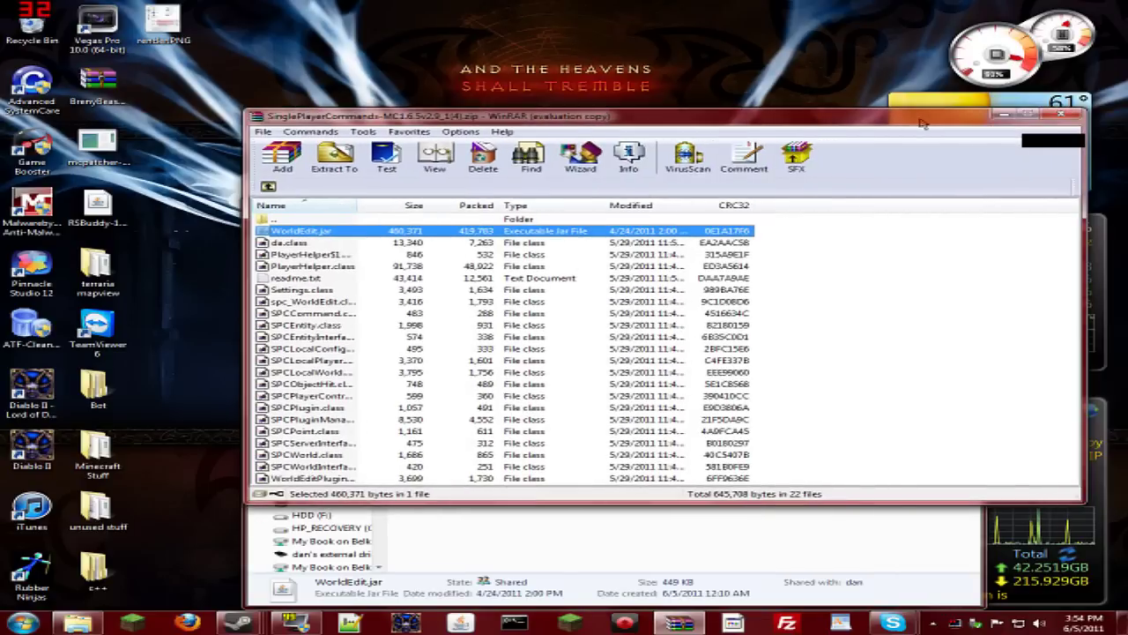
pyautogui.click(1055, 116)
pyautogui.click(954, 202)
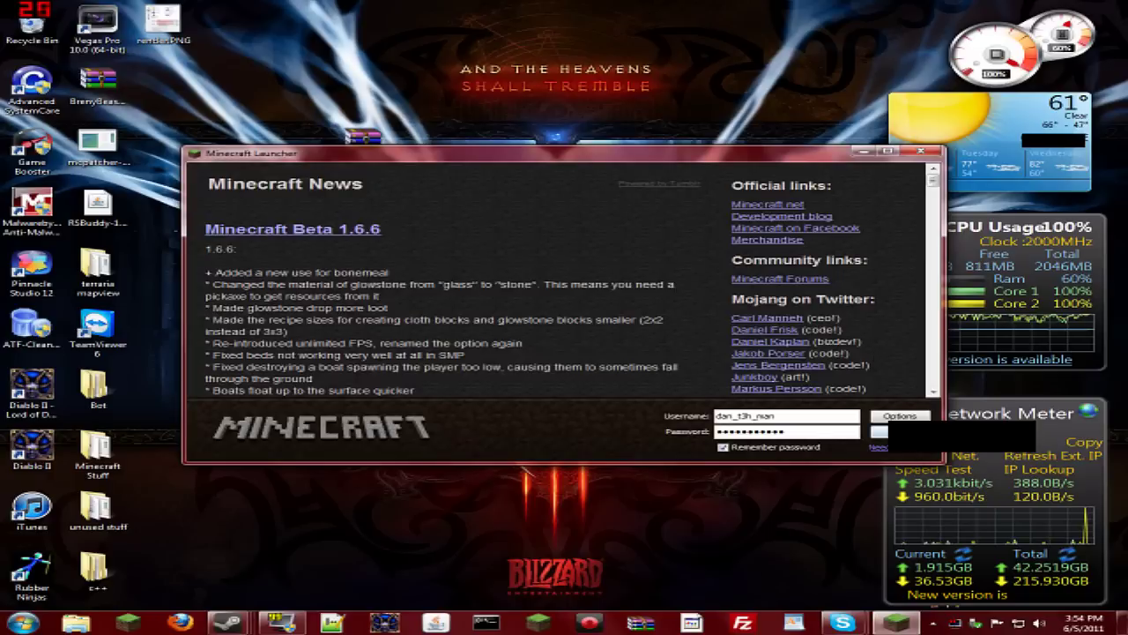
# Log in through the Minecraft launcher with the remembered account and maximize the game window
pyautogui.click(880, 432)
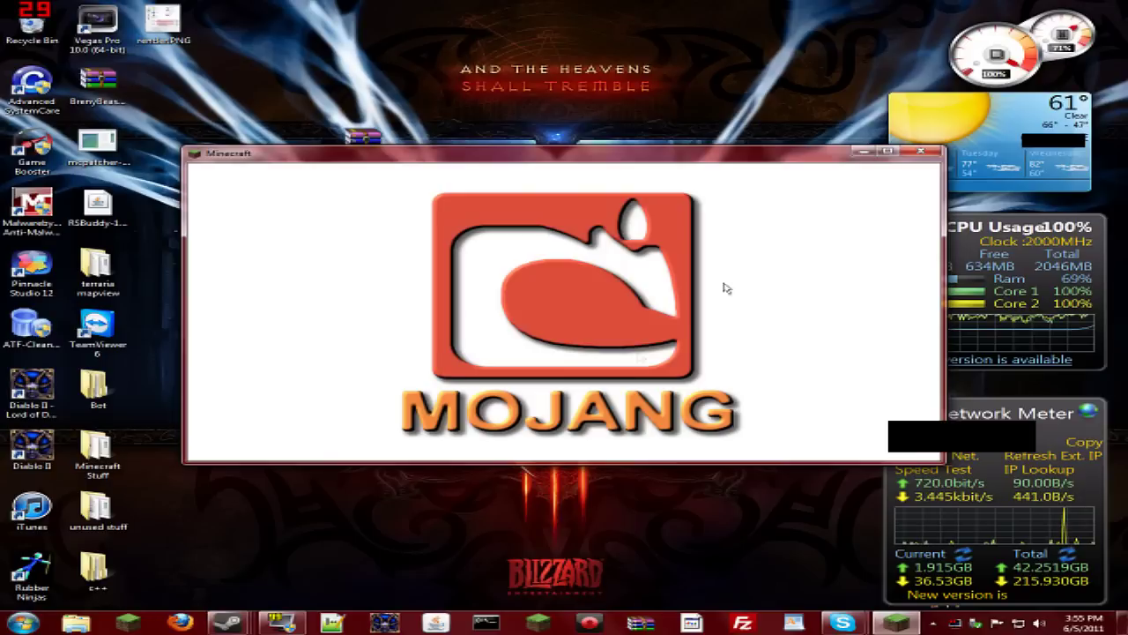
pyautogui.click(892, 153)
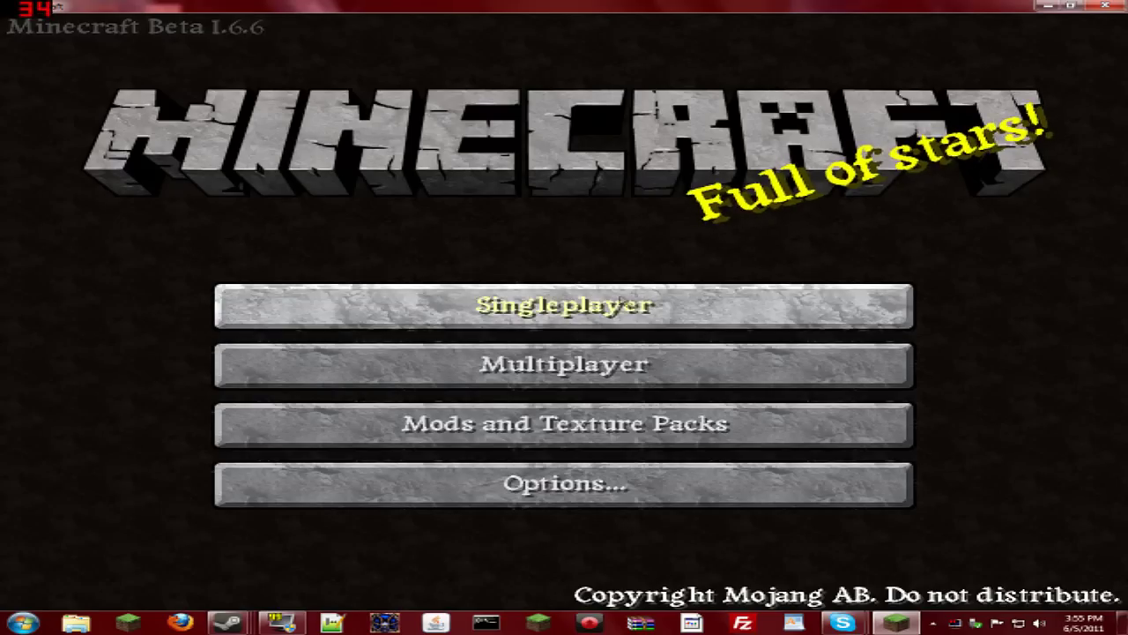
# Load the singleplayer world "mod tester" and move forward across the ice
pyautogui.click(564, 305)
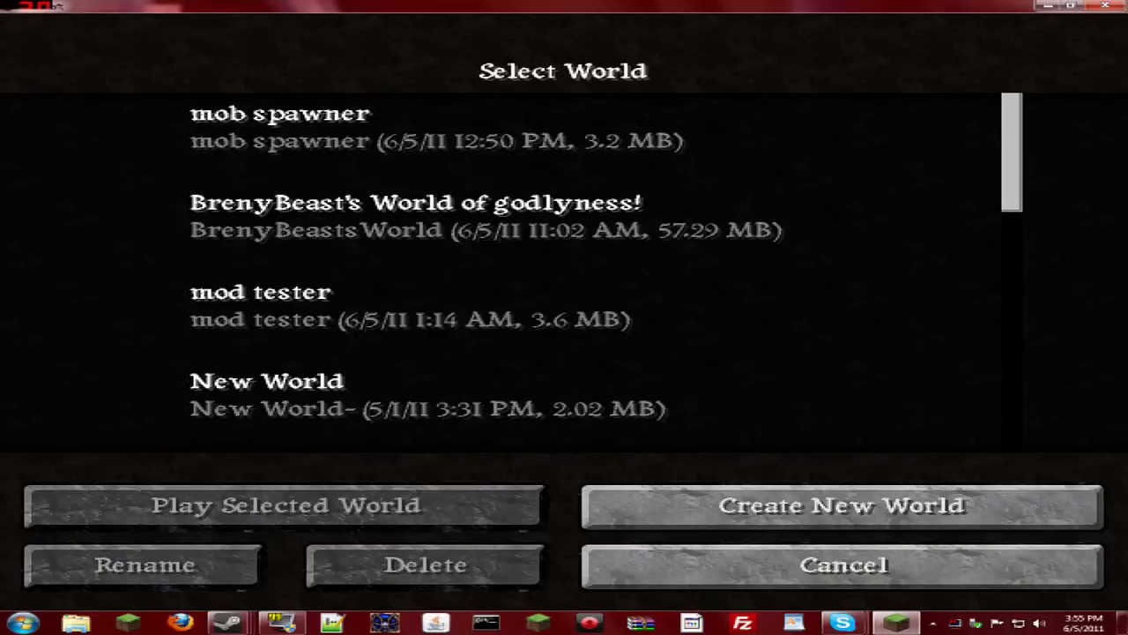
pyautogui.doubleClick(564, 305)
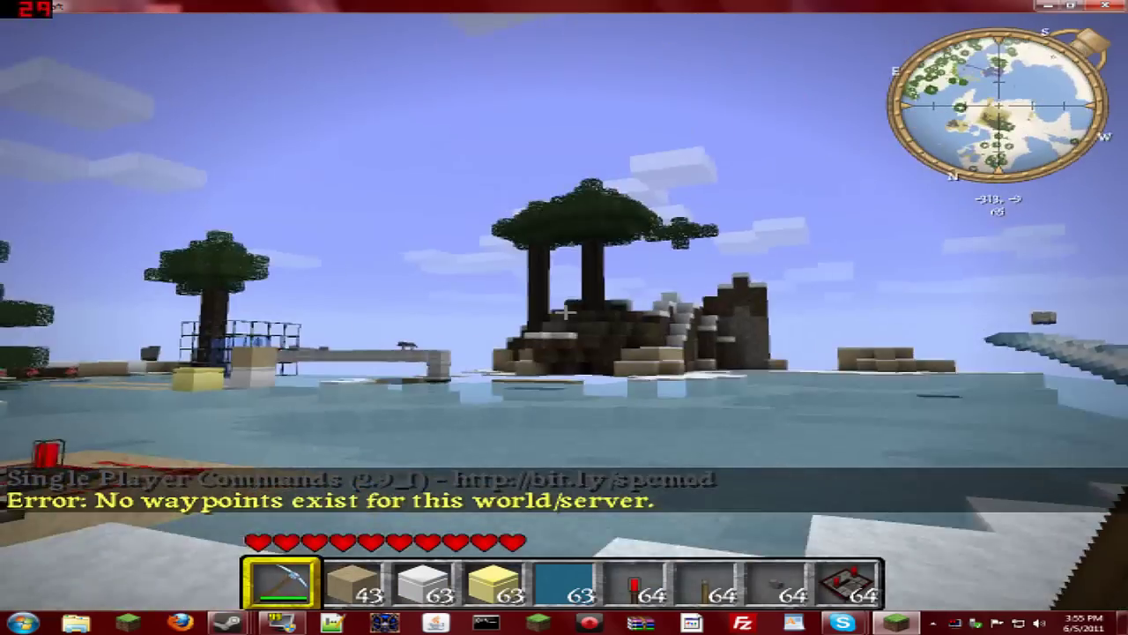
pyautogui.click(564, 312)
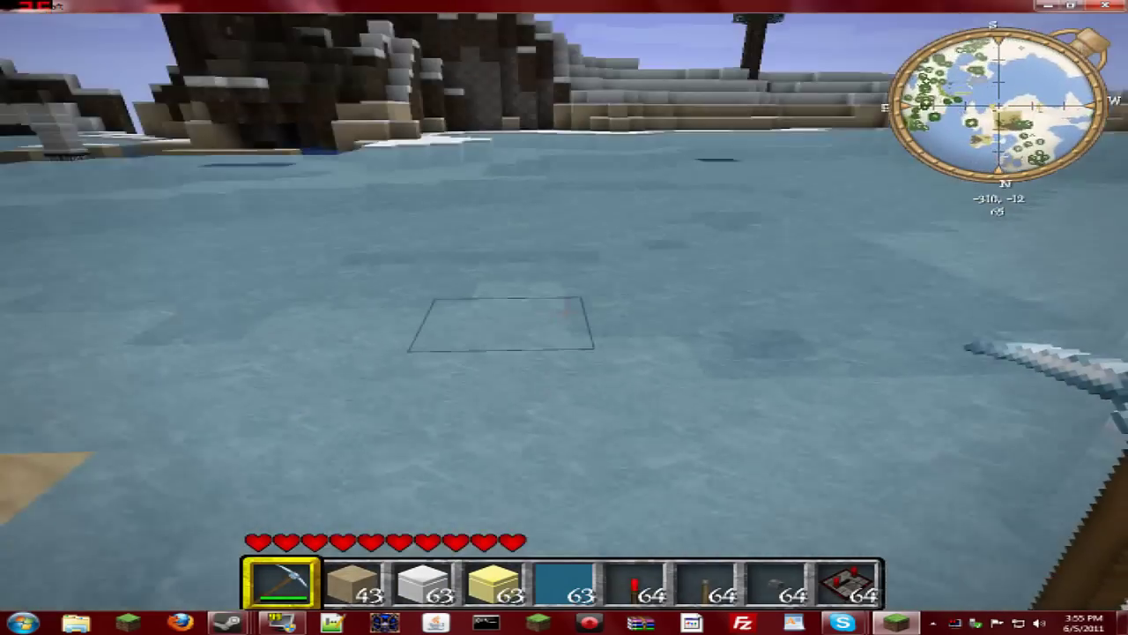
pyautogui.press('w')
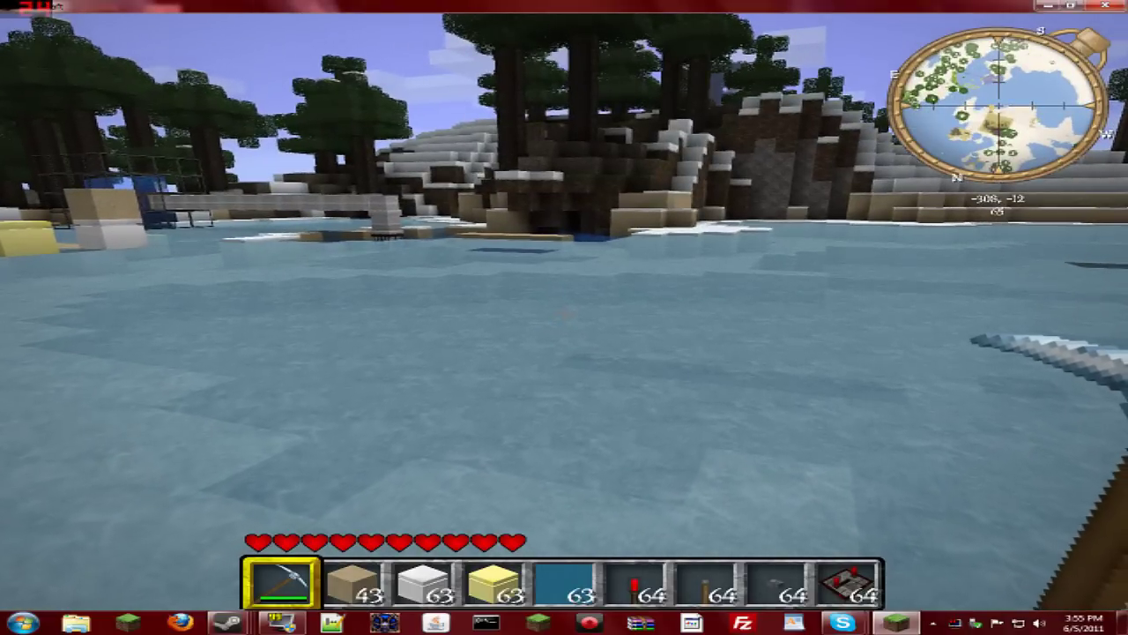
# Check the current in-game time with the time command
pyautogui.press('t')
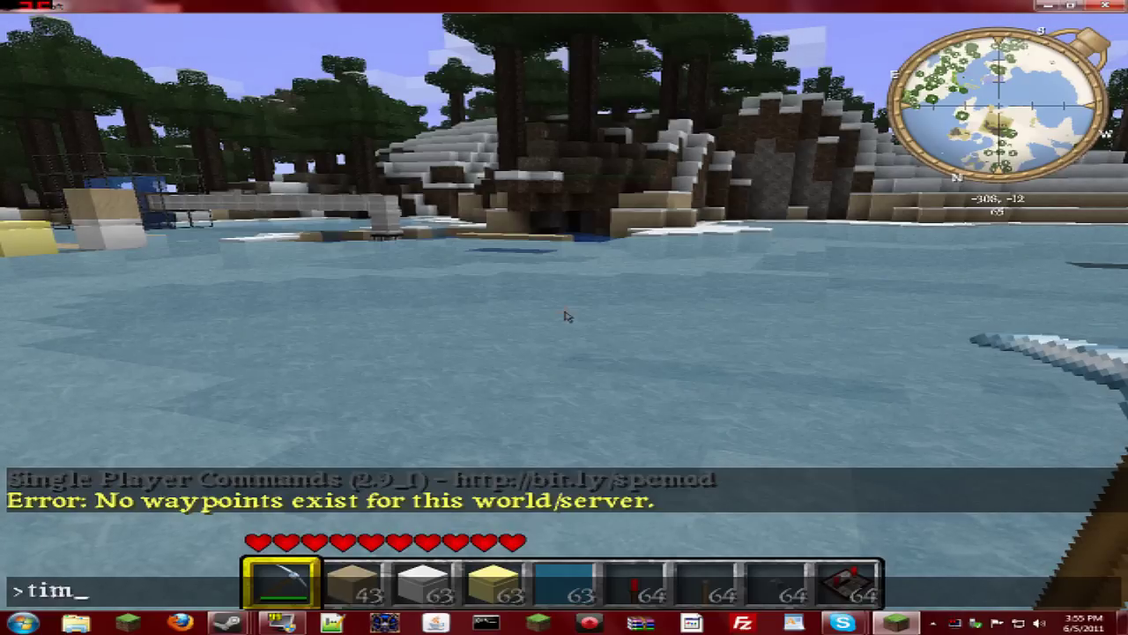
pyautogui.write('e')
pyautogui.press('Return')
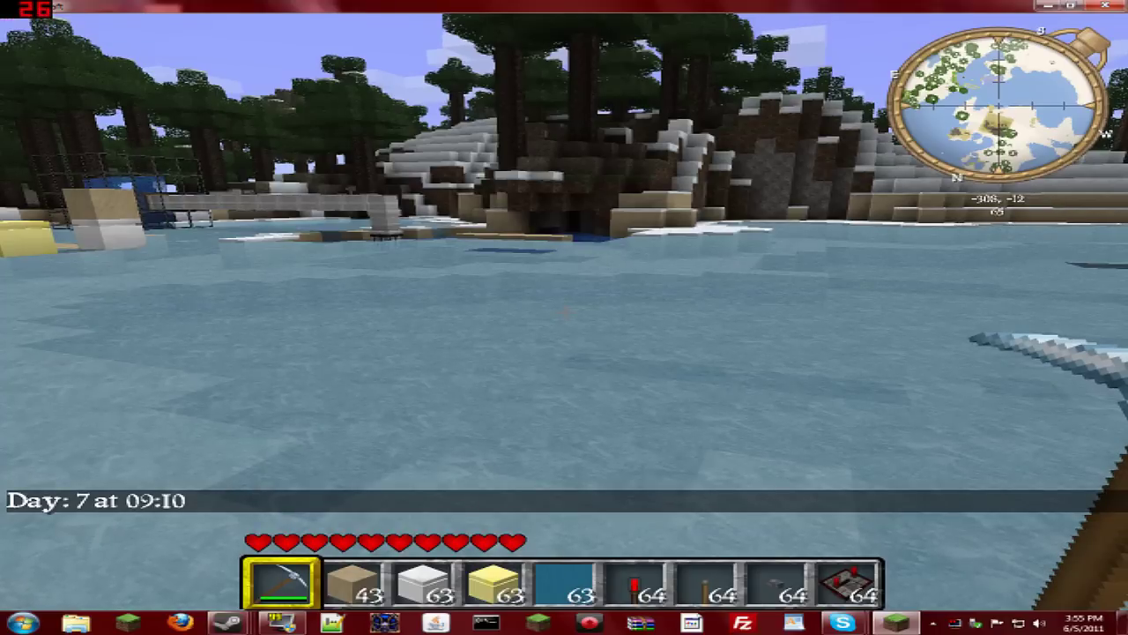
# Switch the world to daytime with "time day" and to night with "time night"
pyautogui.press('t')
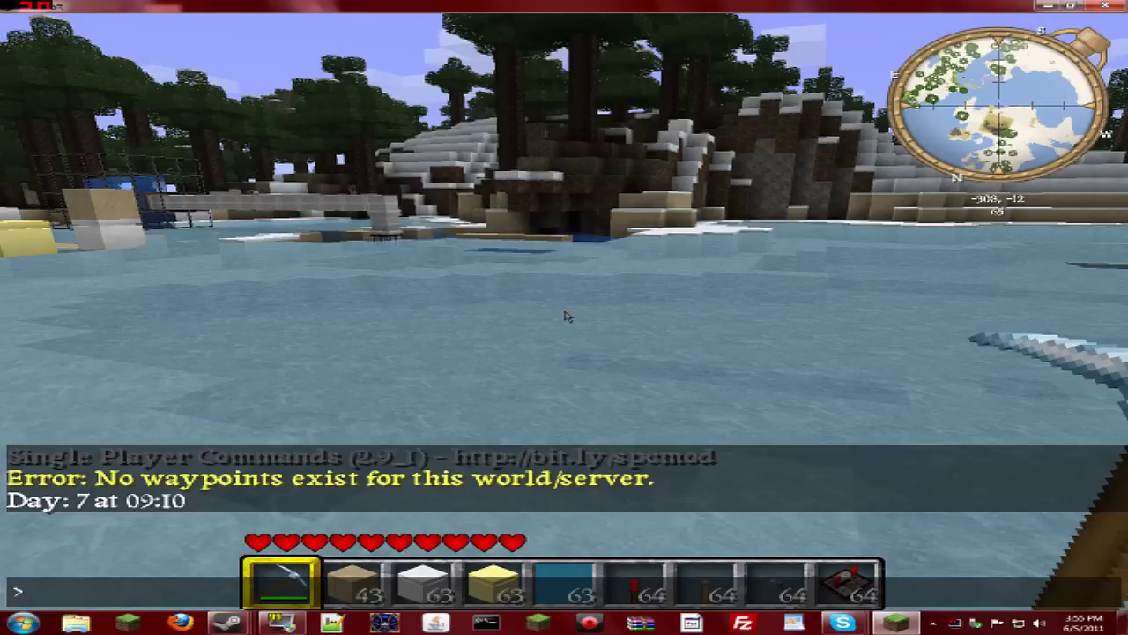
pyautogui.write('time day')
pyautogui.press('Return')
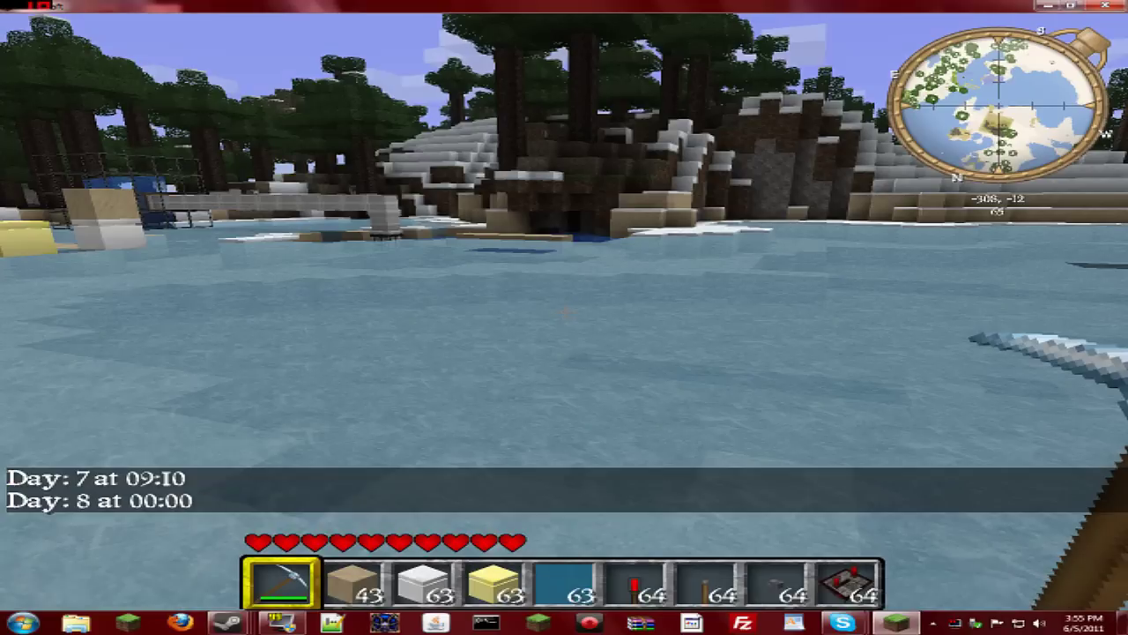
pyautogui.press('t')
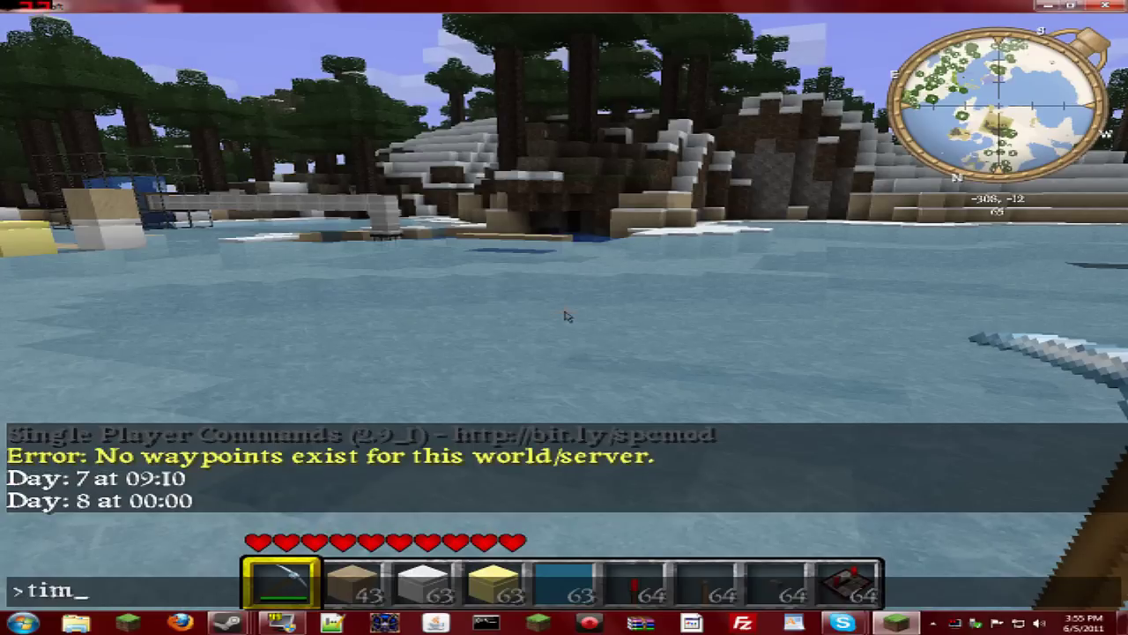
pyautogui.write('time night')
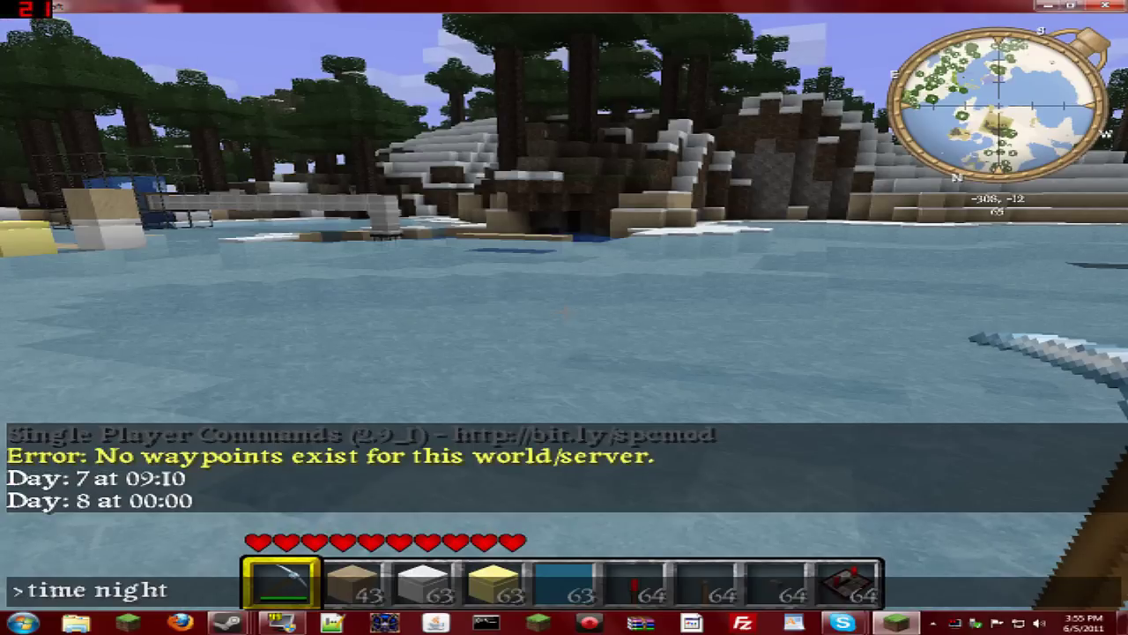
pyautogui.press('Return')
# Light up the dark world with the light command
pyautogui.press('t')
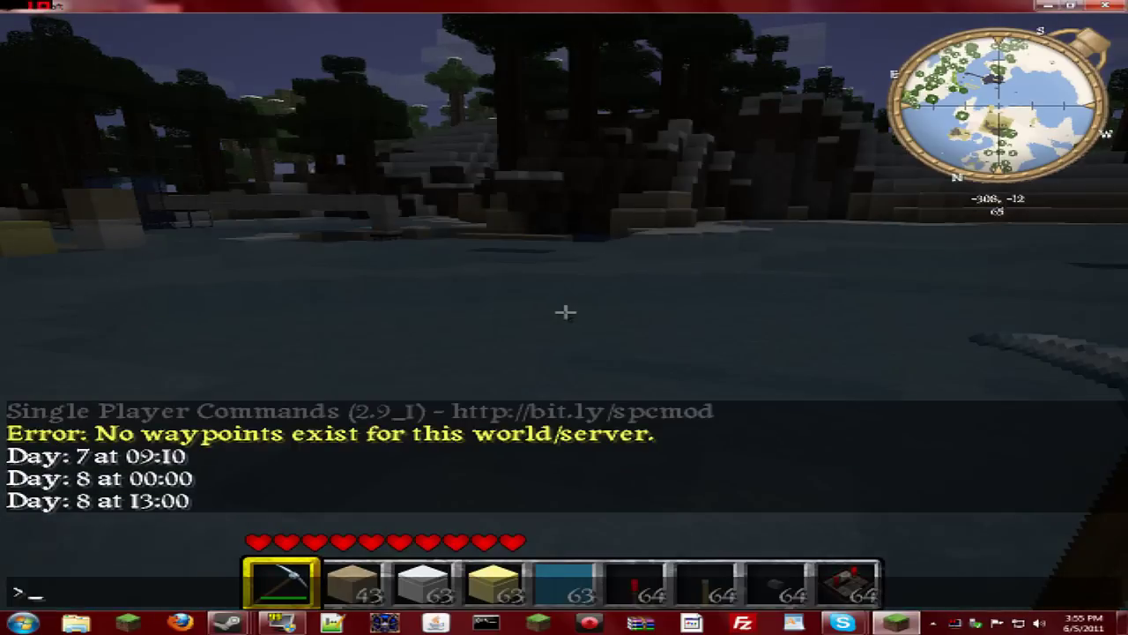
pyautogui.write('light')
pyautogui.press('Return')
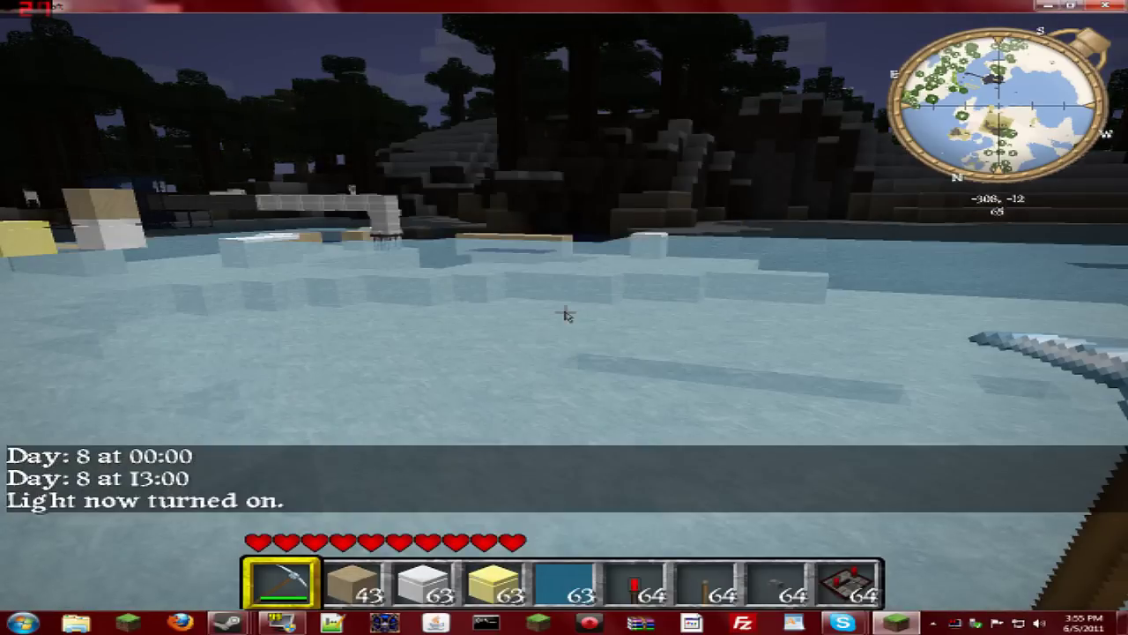
pyautogui.press('t')
pyautogui.press('Escape')
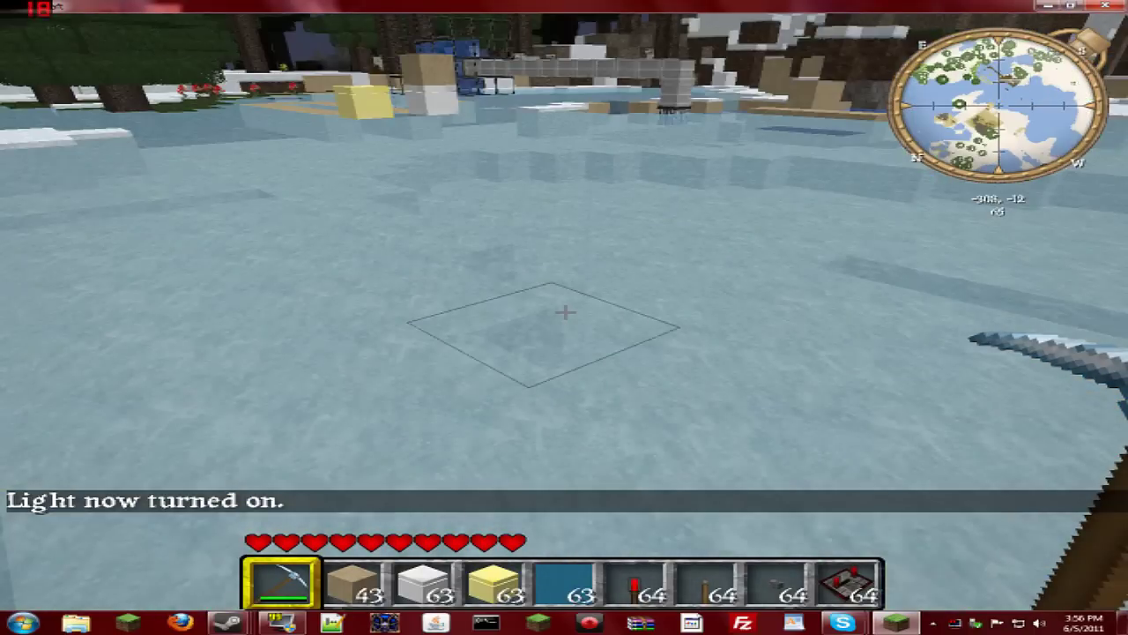
# Enable flying with the fly command
pyautogui.press('t')
pyautogui.write('f')
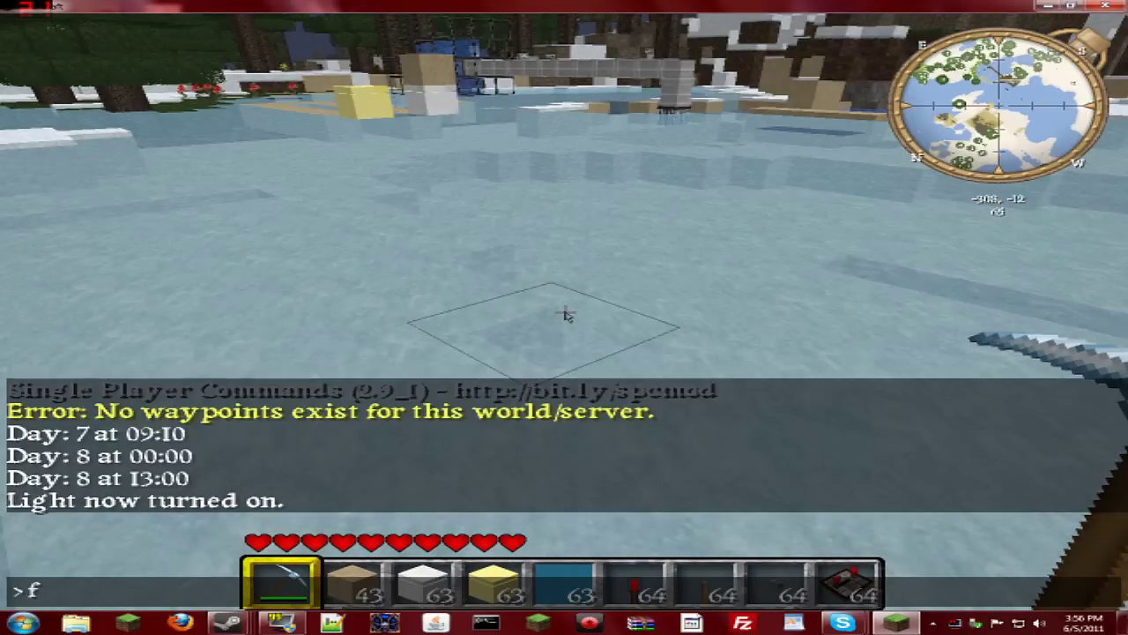
pyautogui.write('ly')
pyautogui.press('Return')
# Set the player's speed to 10 with the command "setspeed 10"
pyautogui.press('t')
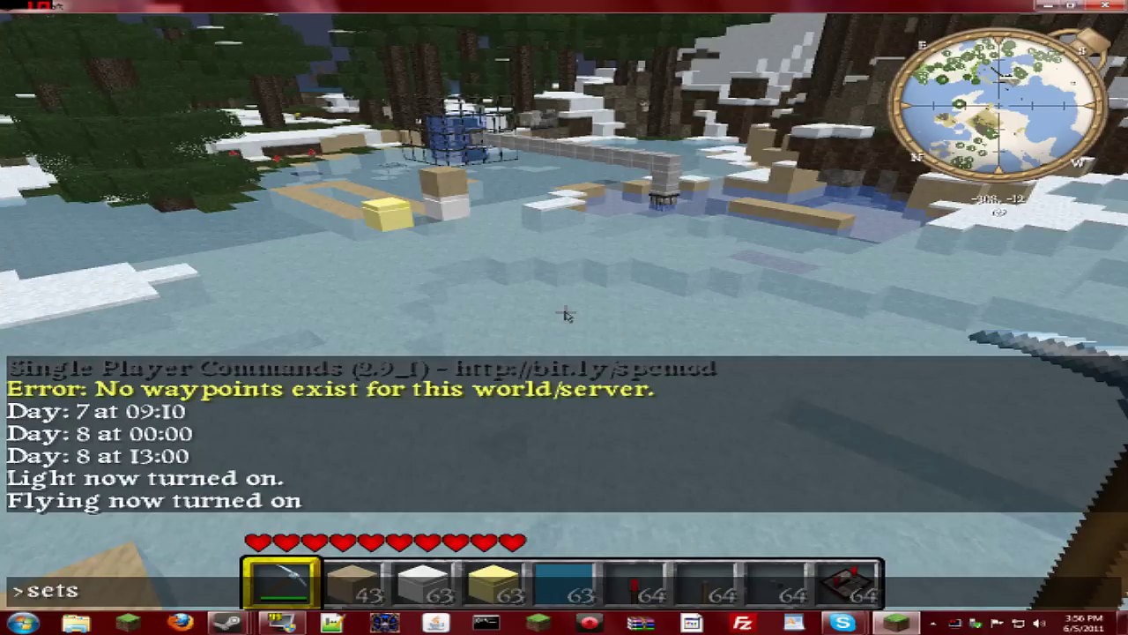
pyautogui.press('Return')
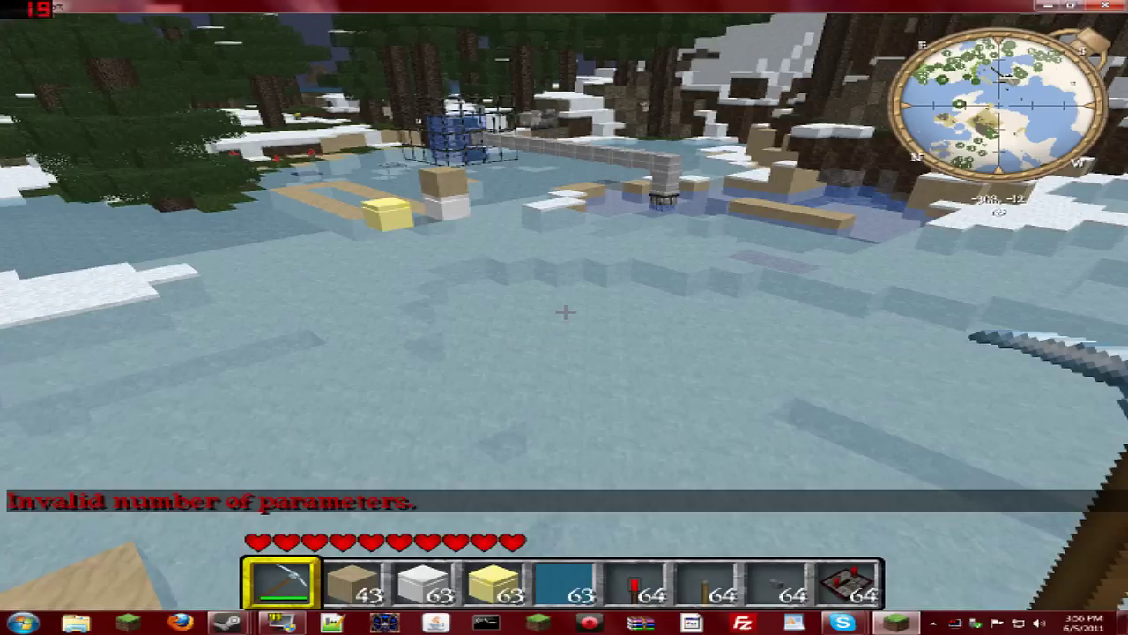
pyautogui.press('t')
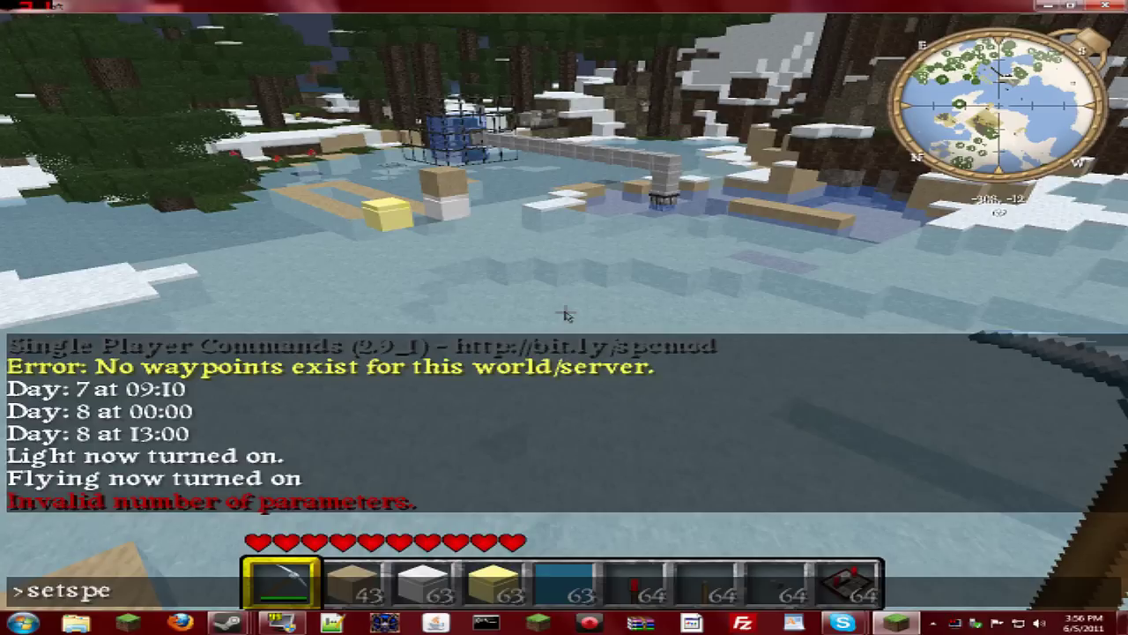
pyautogui.write('setspeed 10')
pyautogui.press('Return')
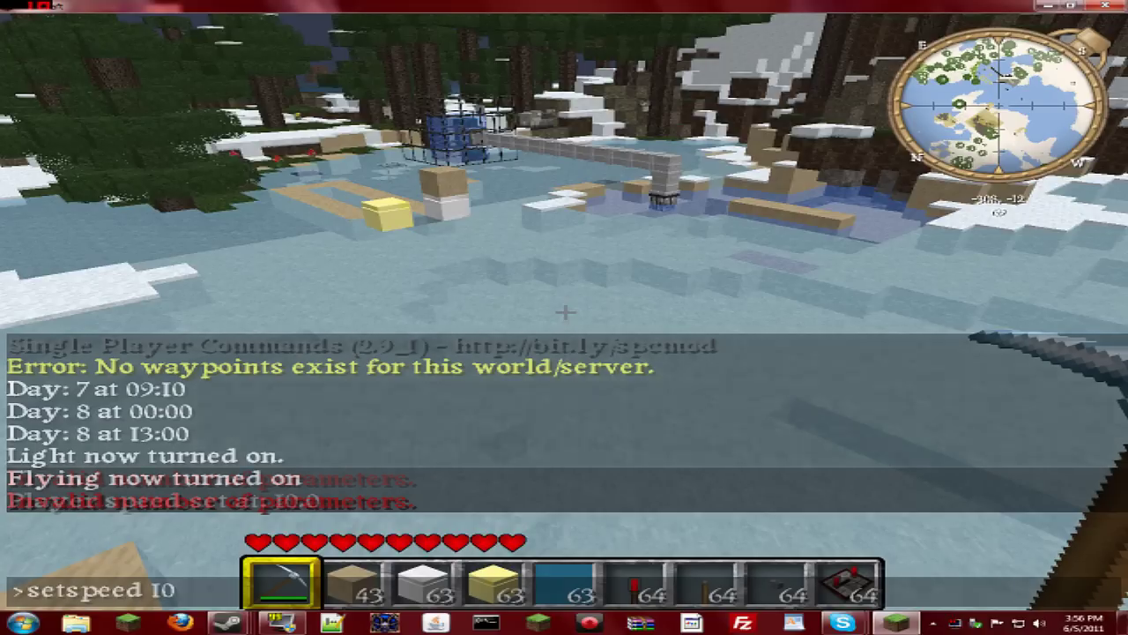
# Try out the faster movement by travelling around the snowy shore and the orange-framed pit
pyautogui.press('w')
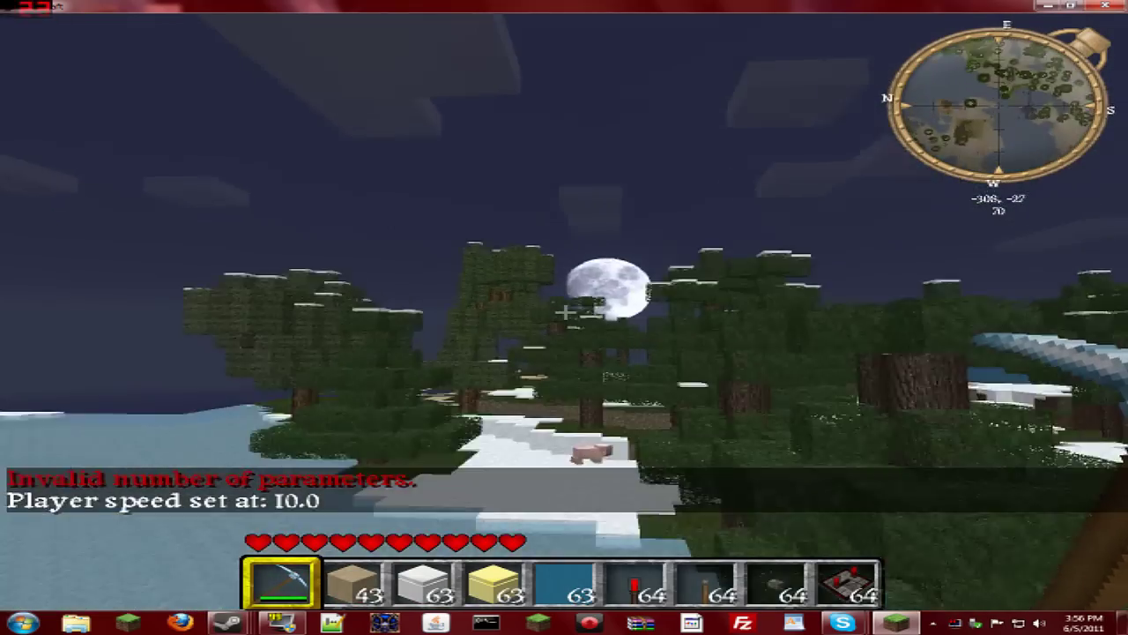
pyautogui.press('w')
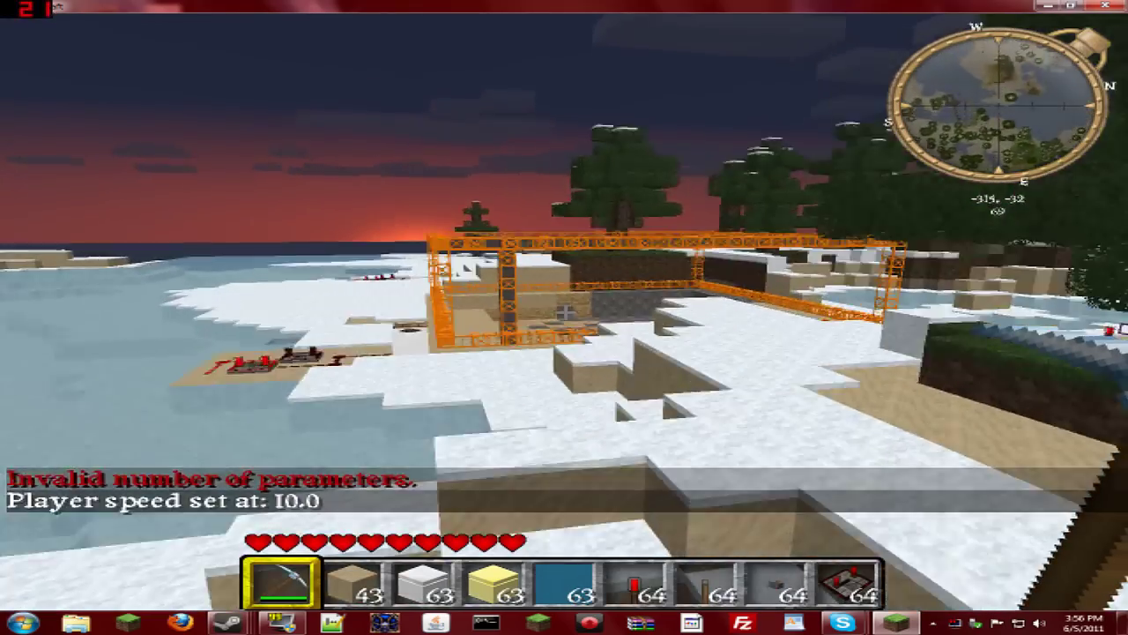
pyautogui.press('s')
pyautogui.press('w')
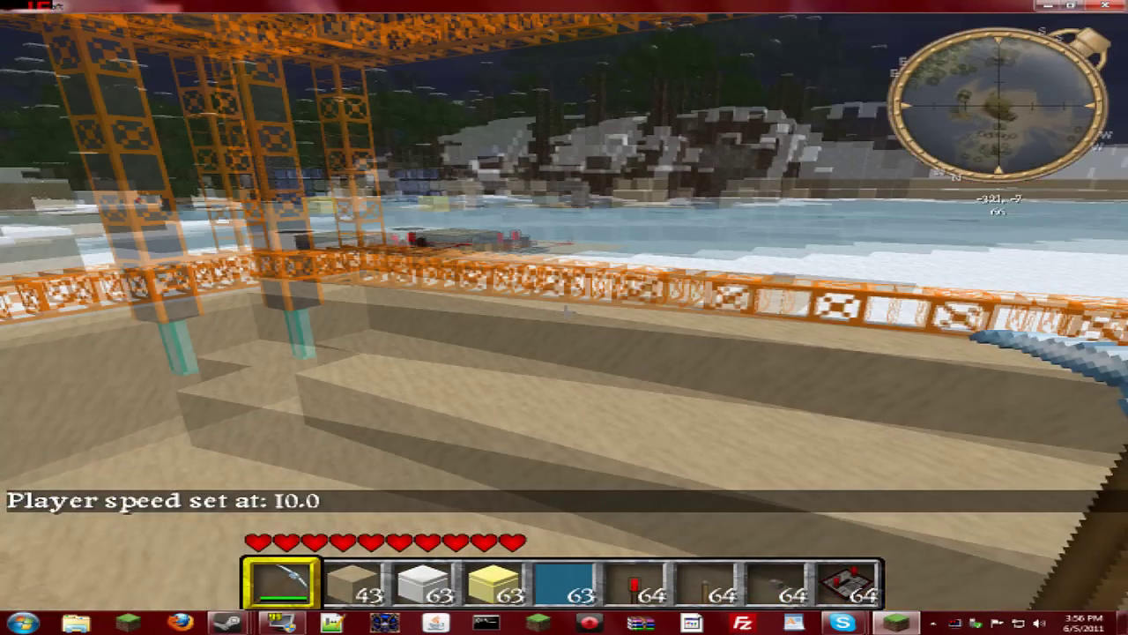
pyautogui.press('w')
pyautogui.press('w')
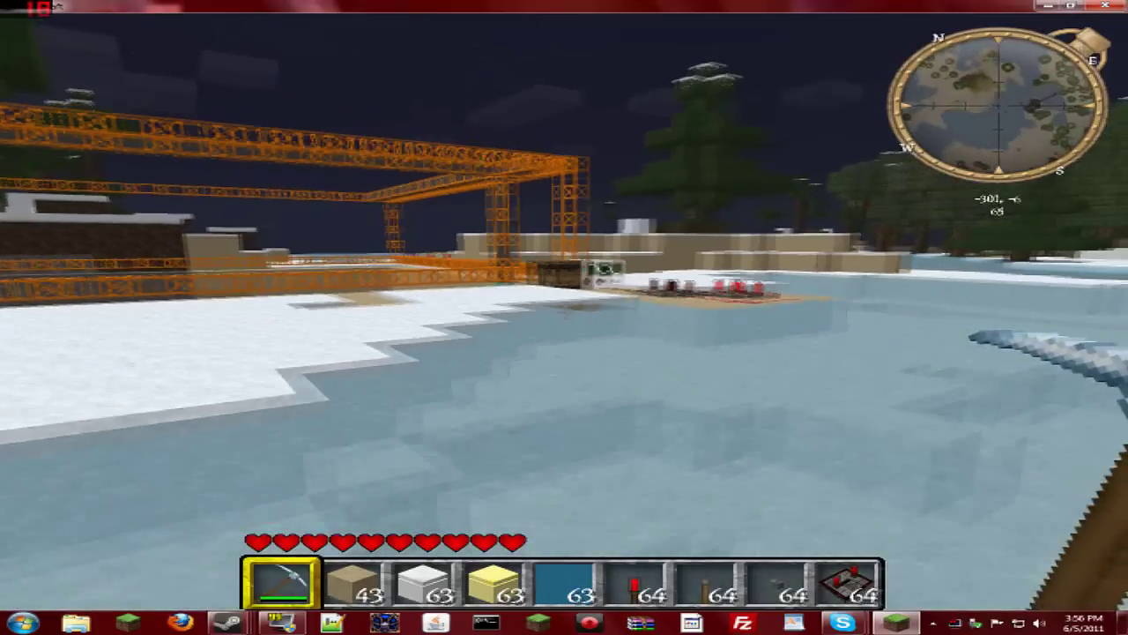
# Reset the player's command settings to default and walk across the ice to the stone pipe at the water
pyautogui.press('t')
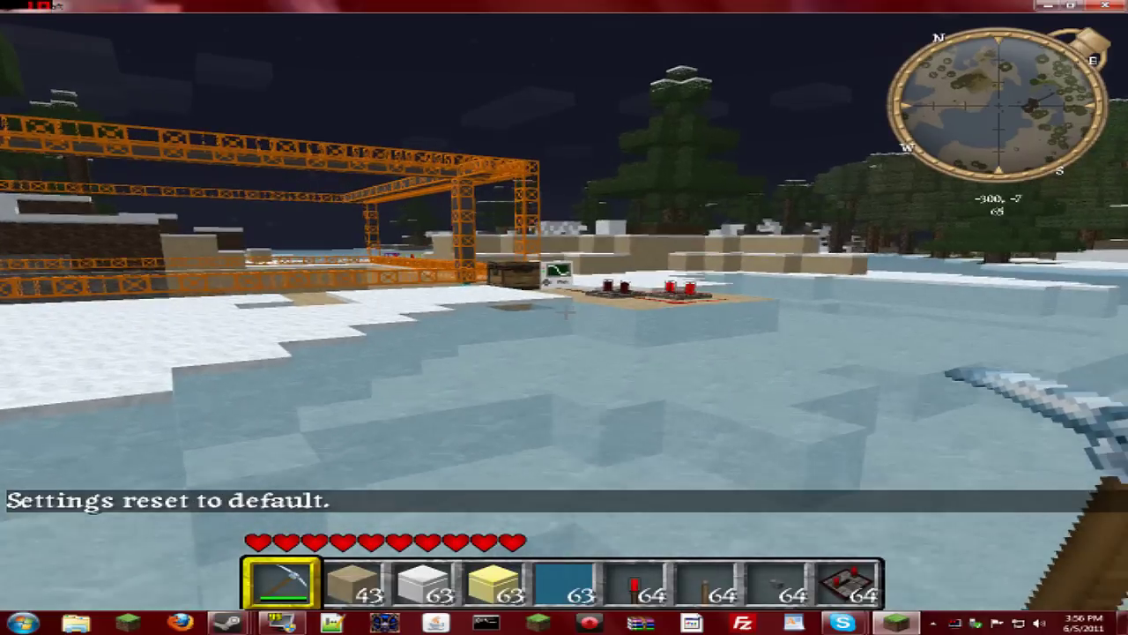
pyautogui.press('w')
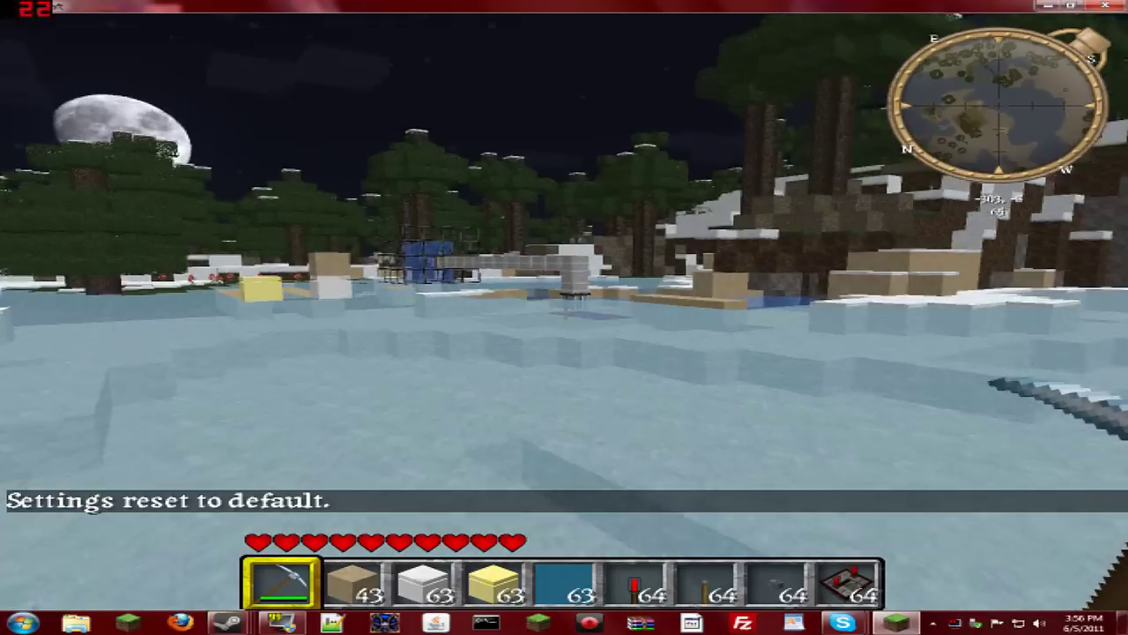
pyautogui.press('w')
pyautogui.click(566, 315)
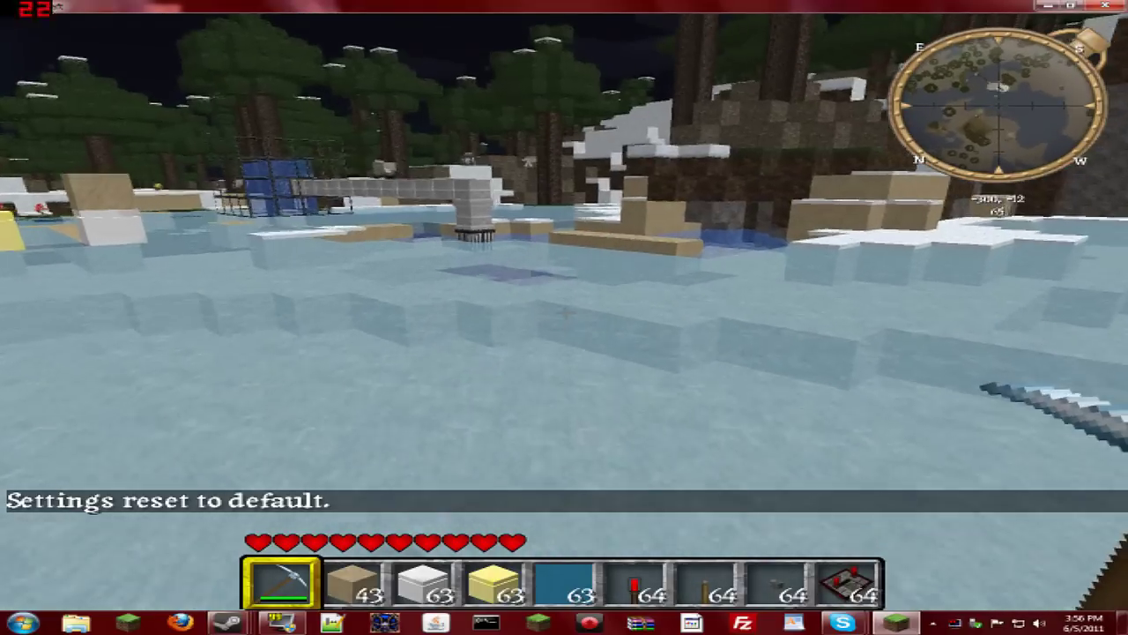
pyautogui.press('w')
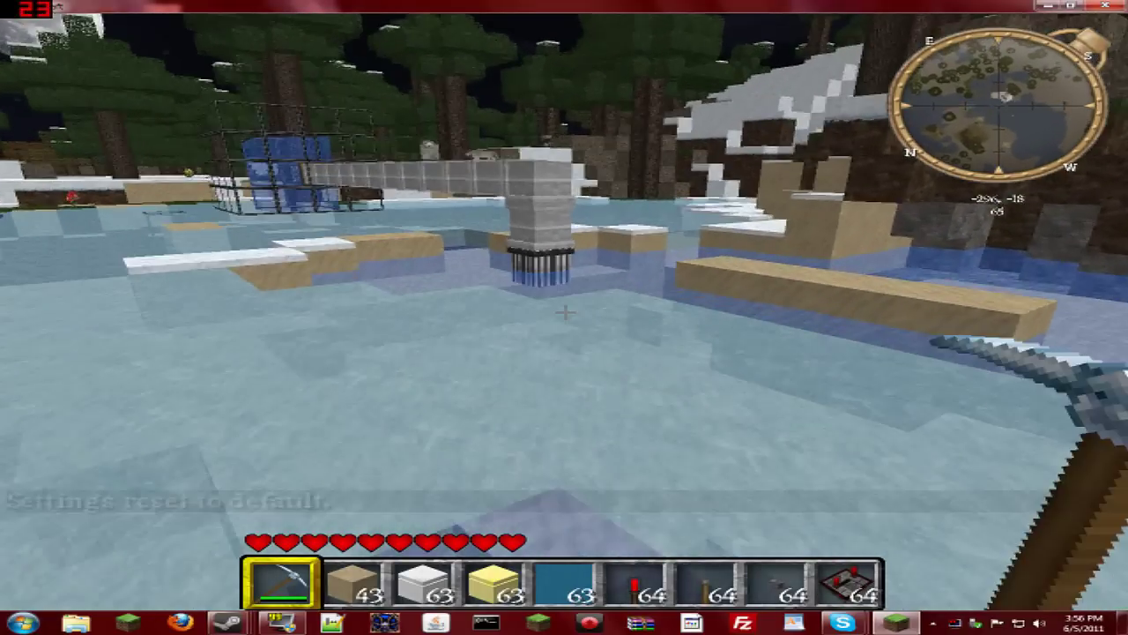
pyautogui.press('space')
pyautogui.press('w')
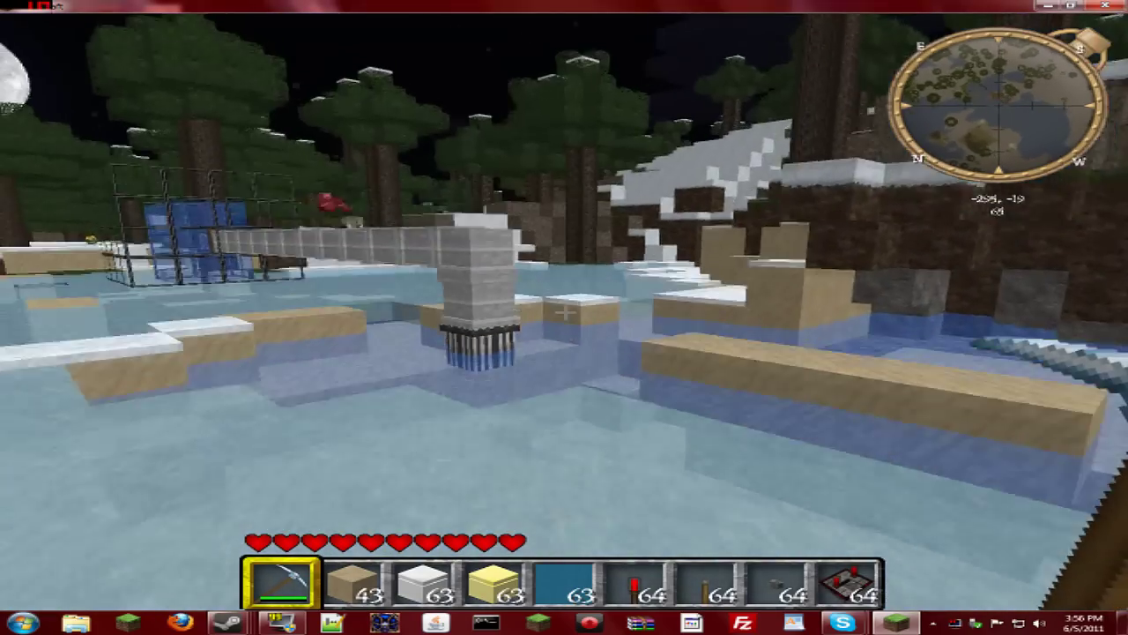
pyautogui.press('w')
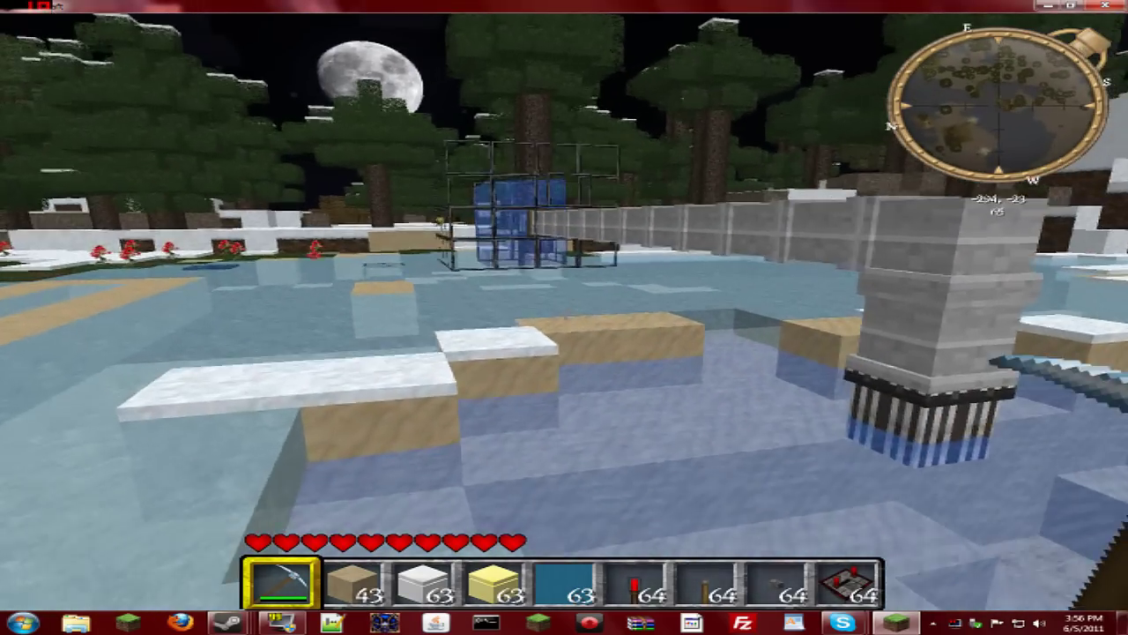
# Walk across the ice to the stacked blocks and break the tan block on top of the white one
pyautogui.press('s')
pyautogui.press('a')
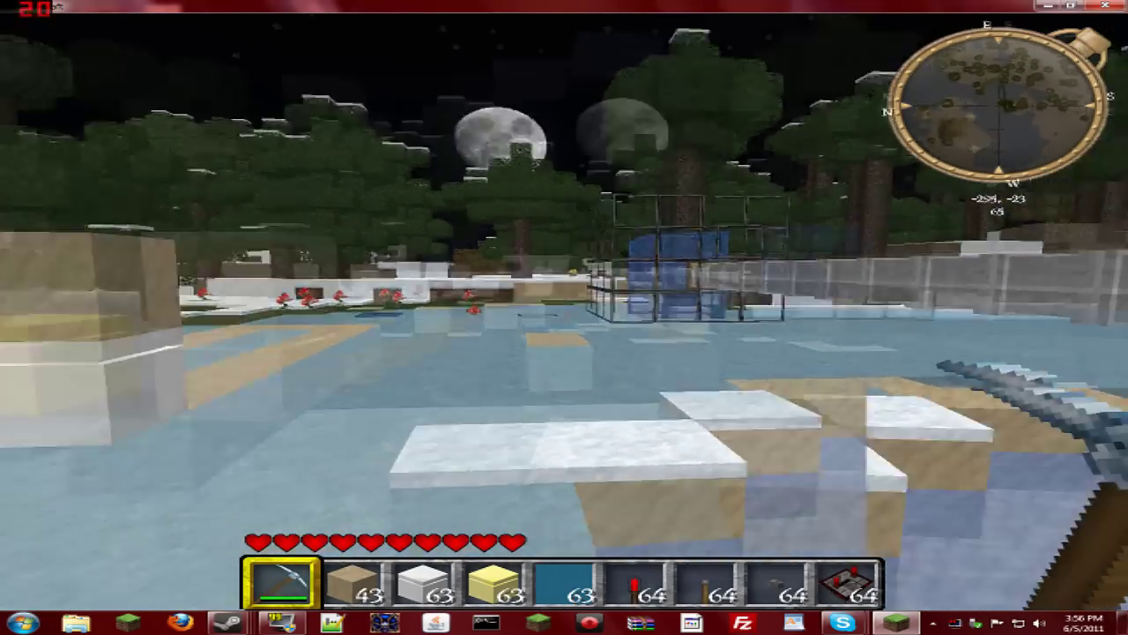
pyautogui.press('w')
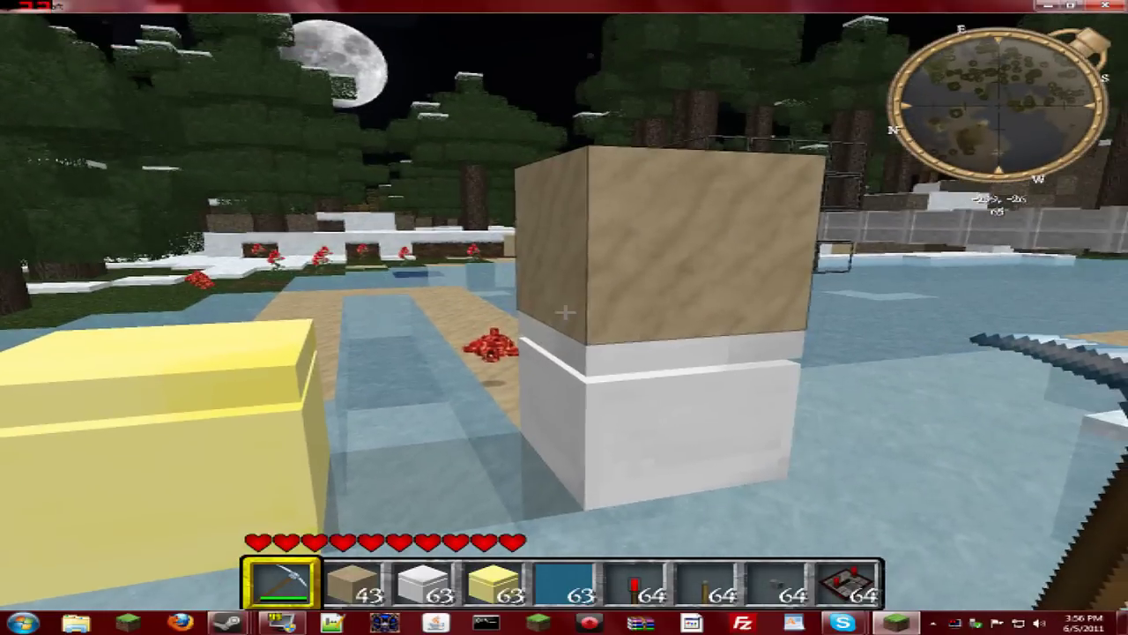
pyautogui.click(564, 311)
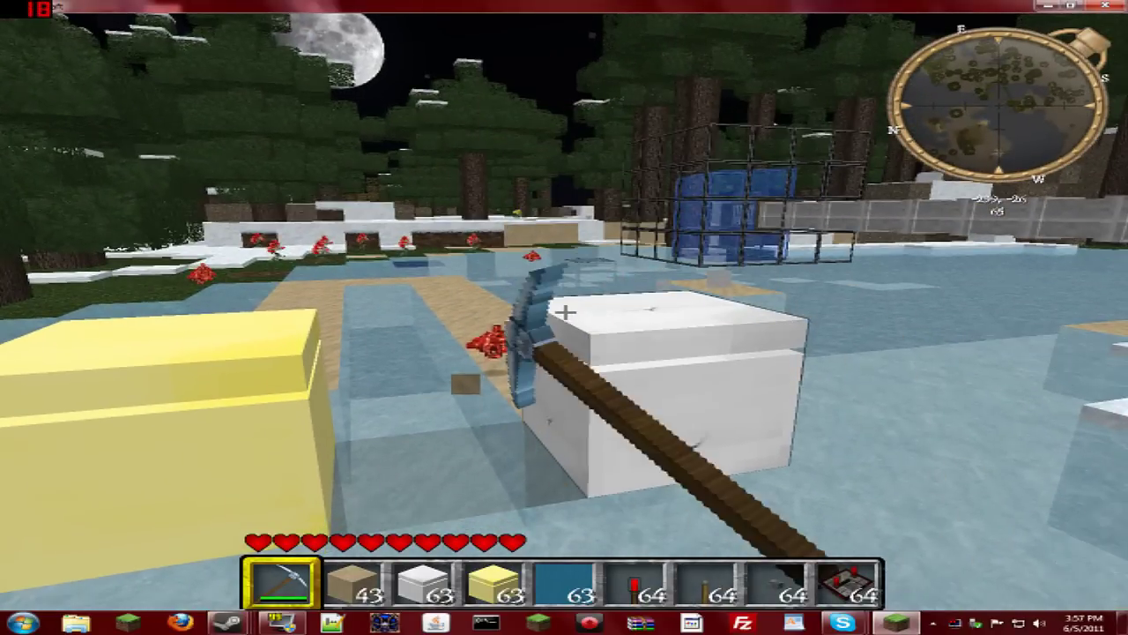
# Cross the ice toward the orange frame and check the inventory with its TooManyItems item list
pyautogui.press('w')
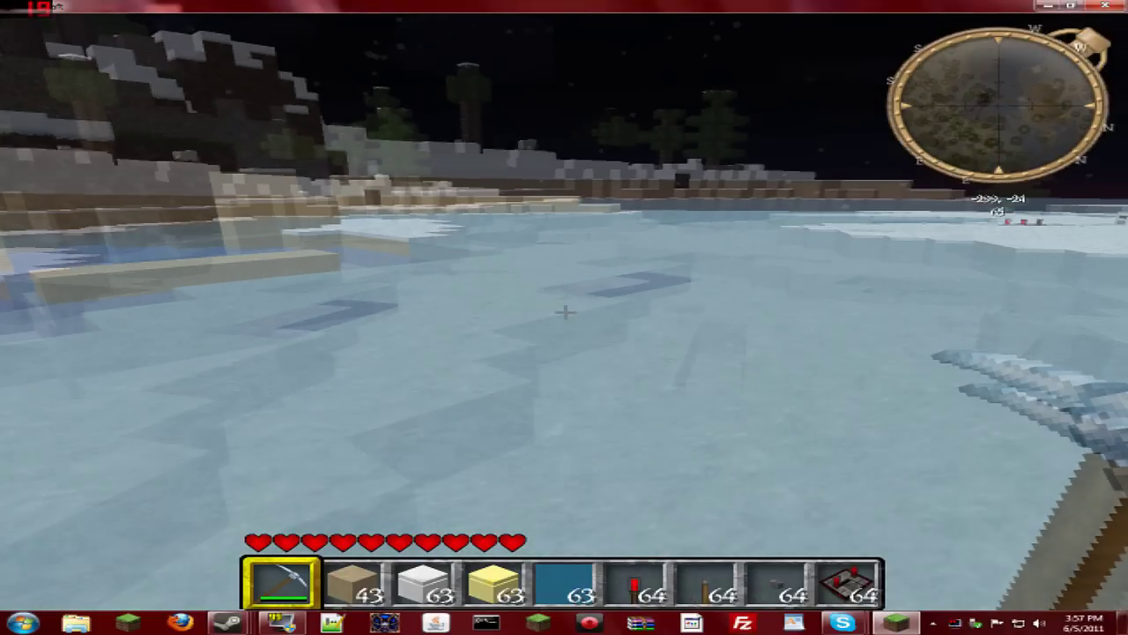
pyautogui.press('w')
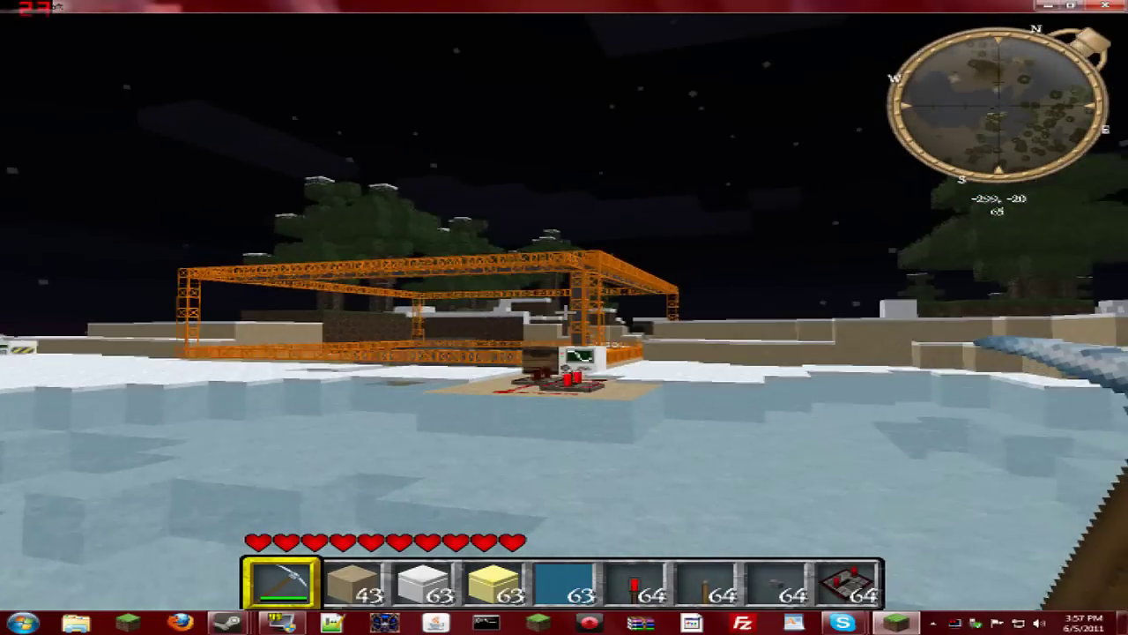
pyautogui.press('e')
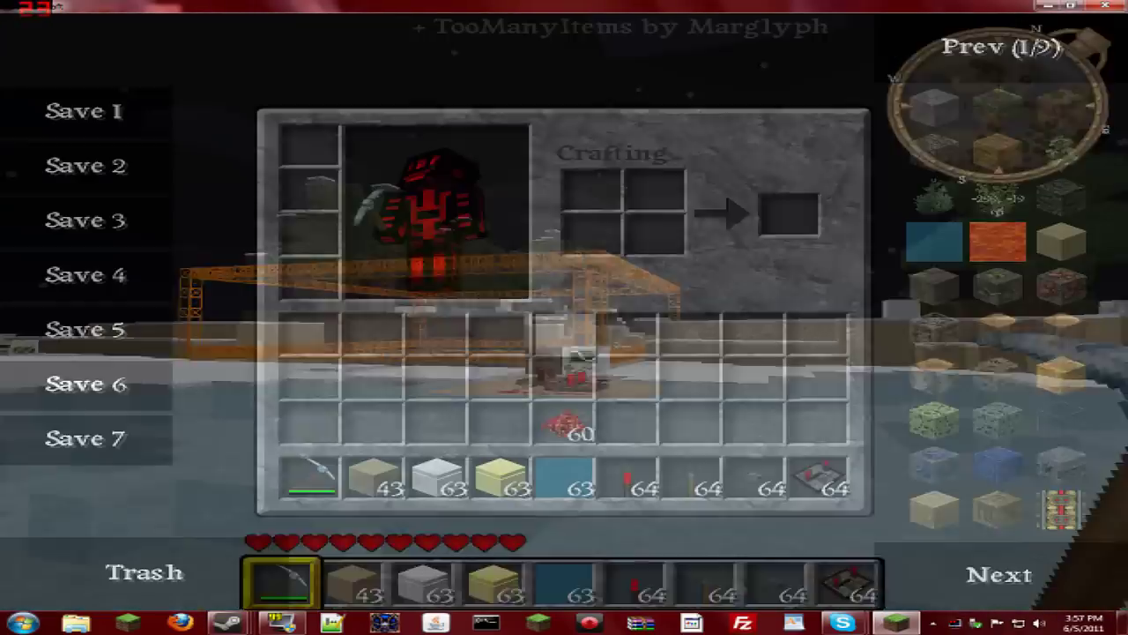
pyautogui.press('e')
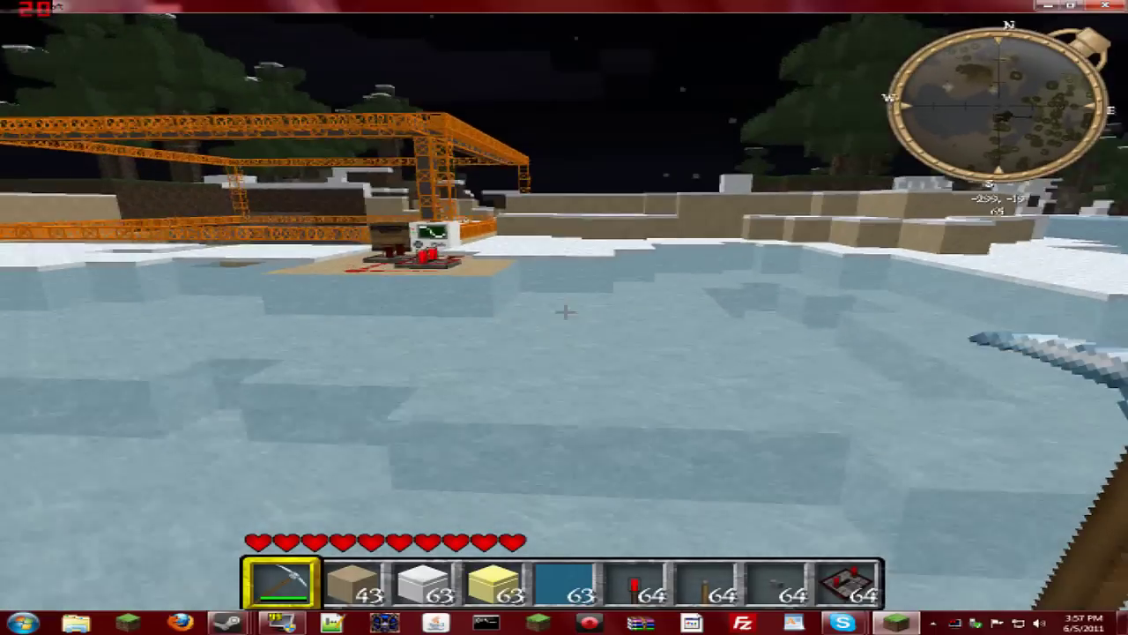
pyautogui.press('e')
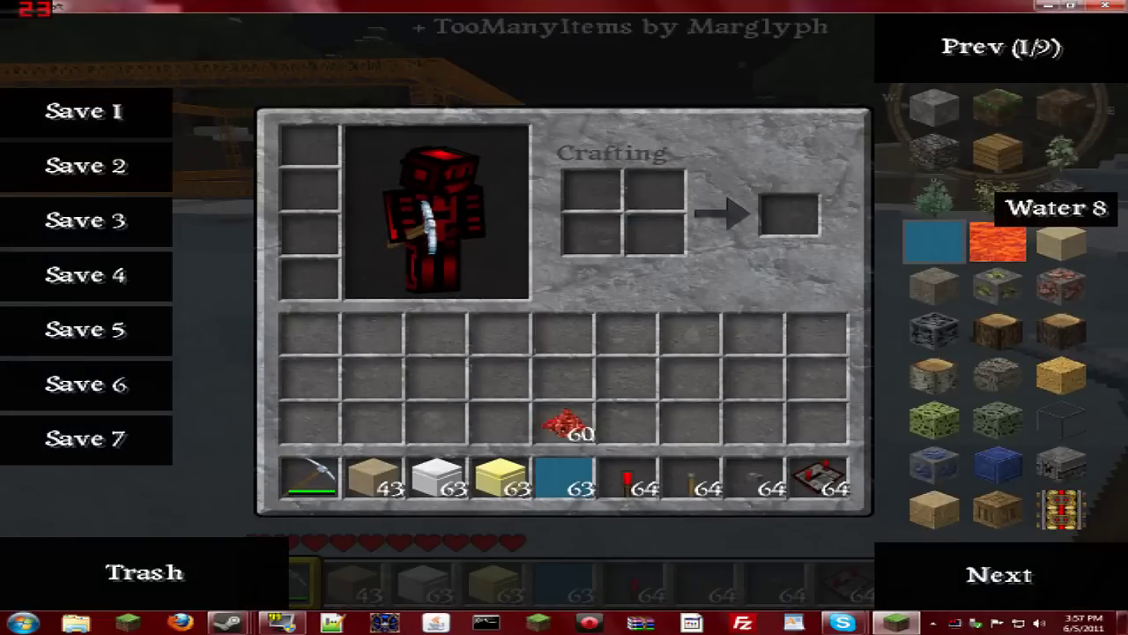
pyautogui.press('e')
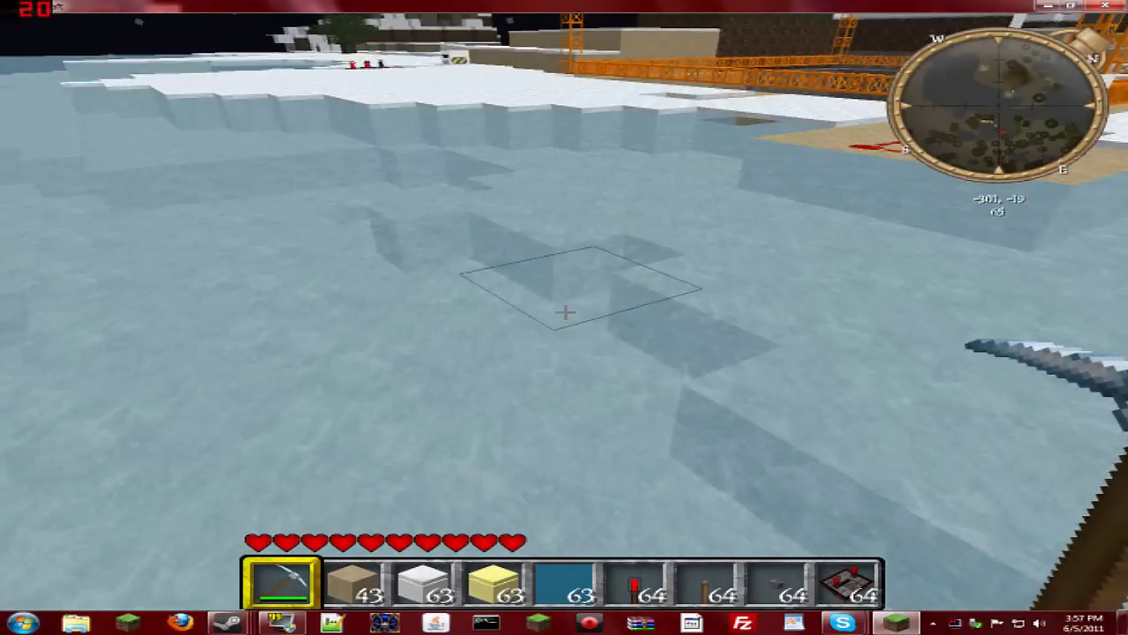
# Break one block of the ice surface and walk on to the redstone platform beside the orange frame
pyautogui.click(564, 311)
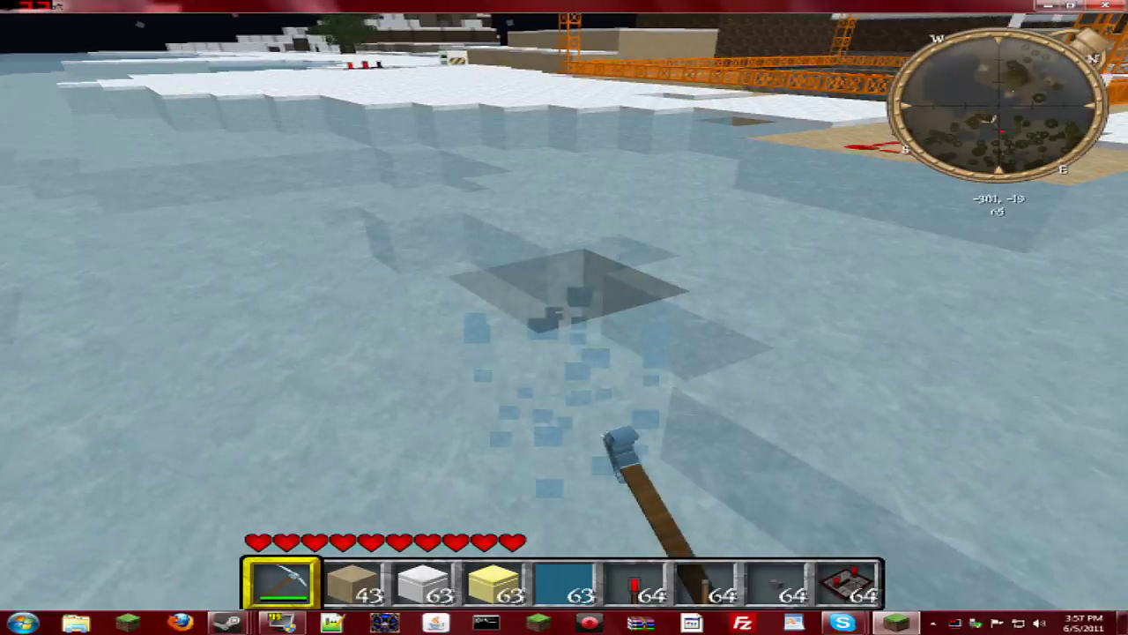
pyautogui.press('w')
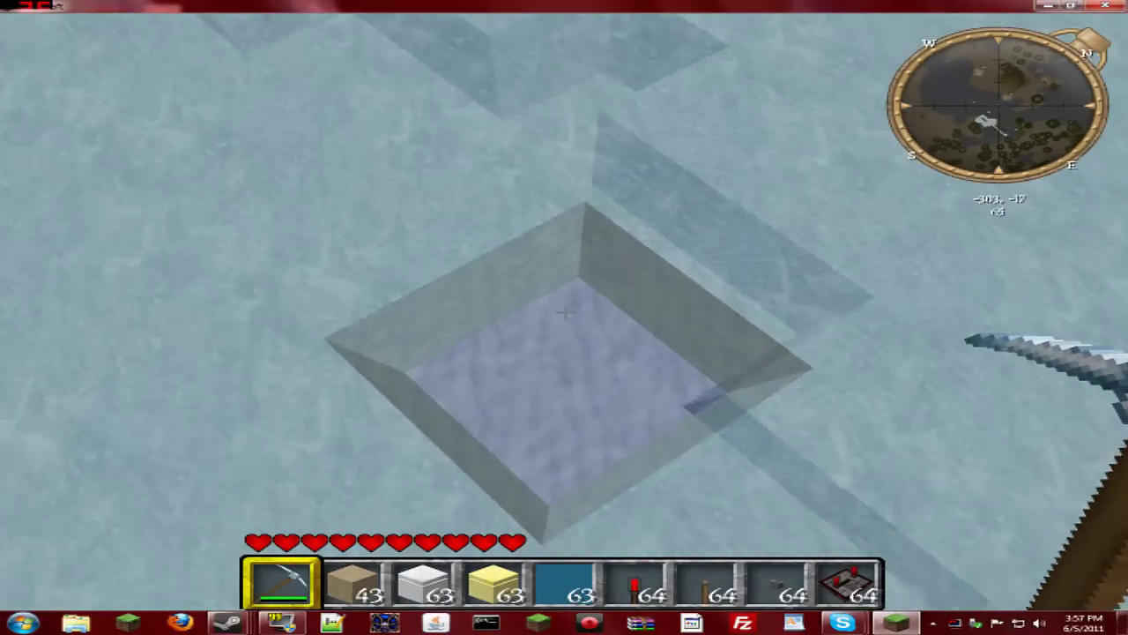
pyautogui.press('space')
pyautogui.press('w')
pyautogui.press('space')
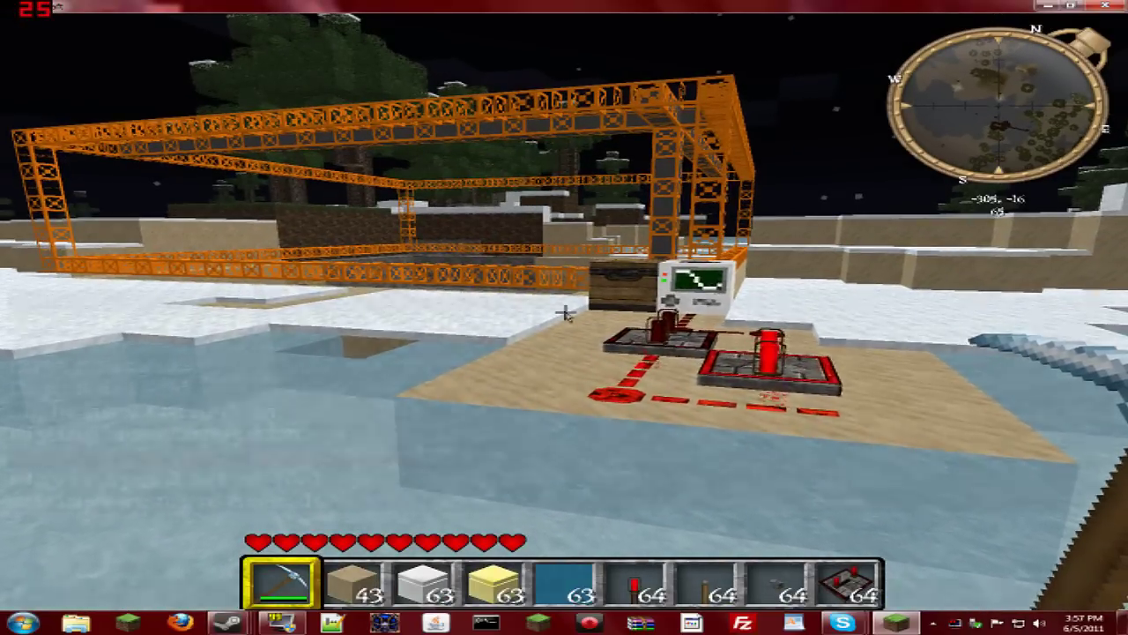
# List the mod's available commands with the help command
pyautogui.write('th')
pyautogui.write('elp')
pyautogui.press('Return')
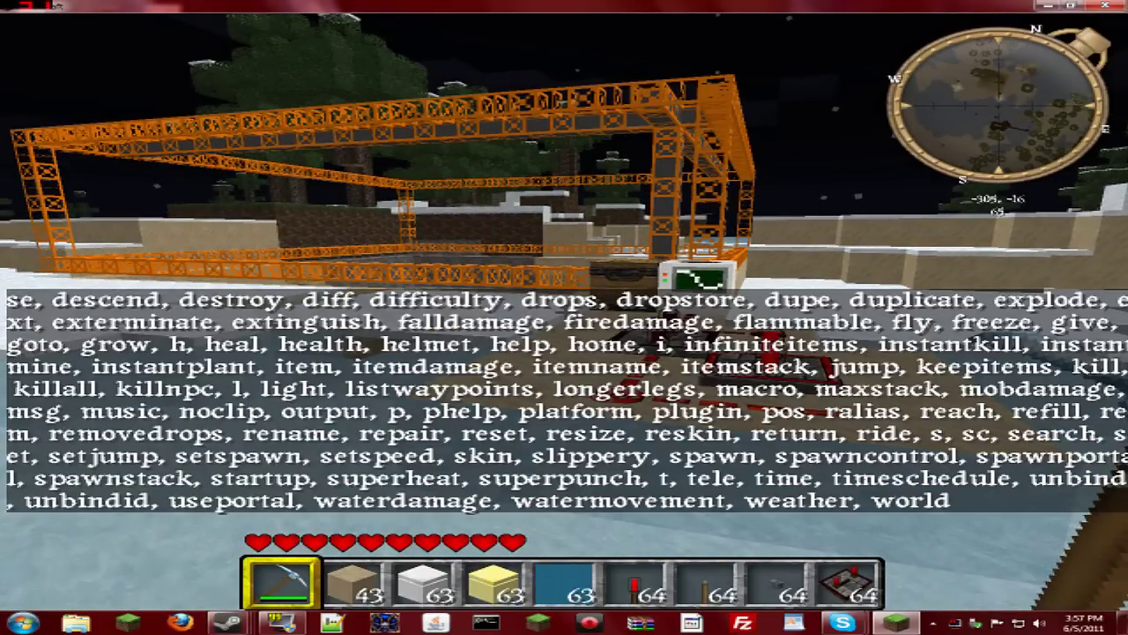